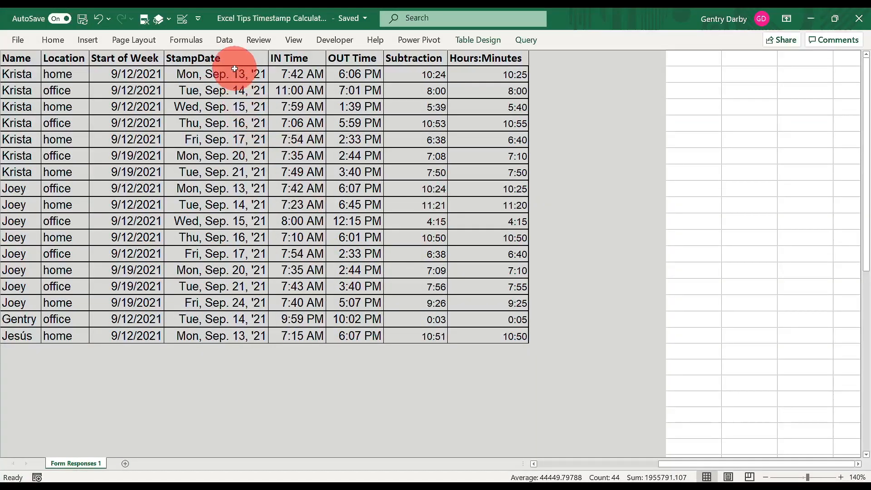
Open the Form Responses 1 query from the workbook's queries list in the Power Query Editor
click(232, 77)
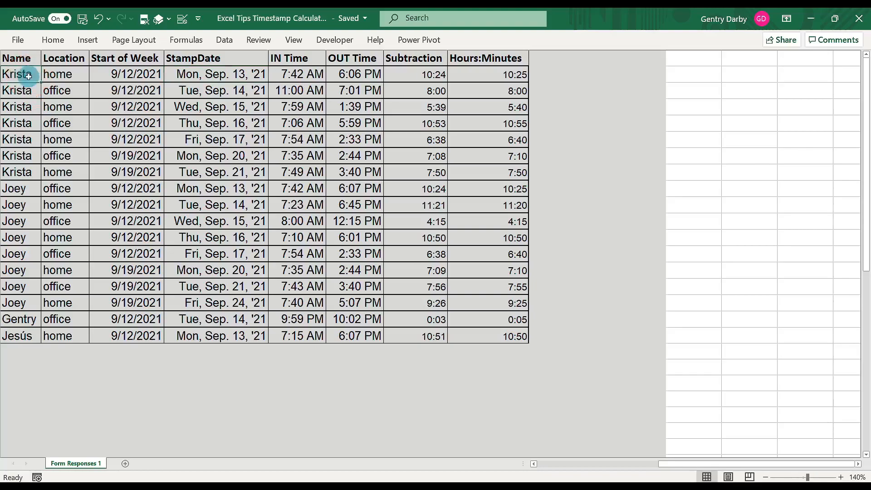
drag(29, 77, 175, 141)
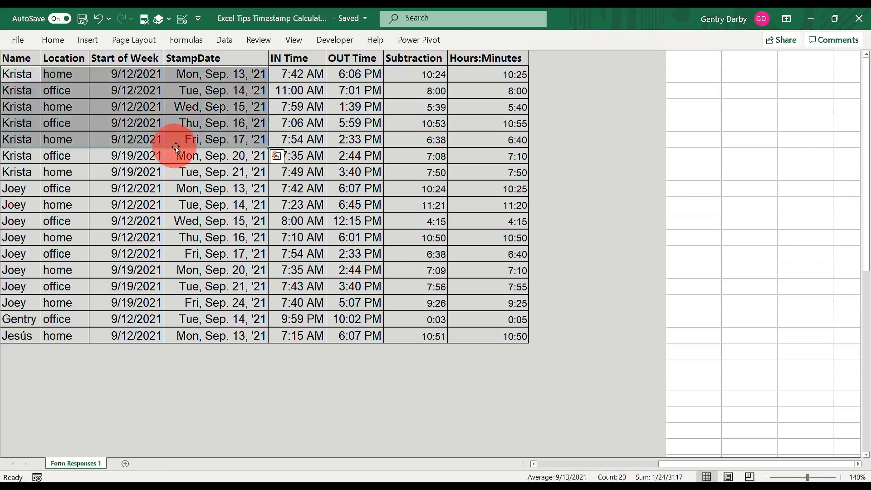
click(225, 40)
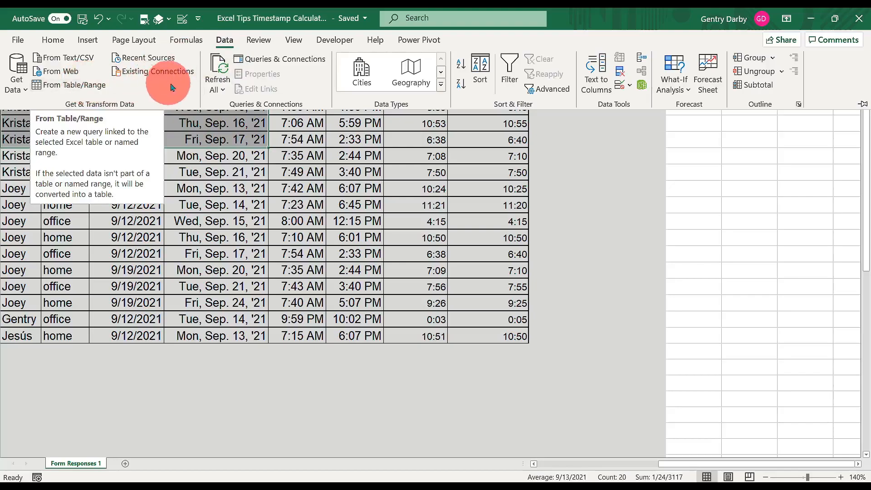
click(269, 60)
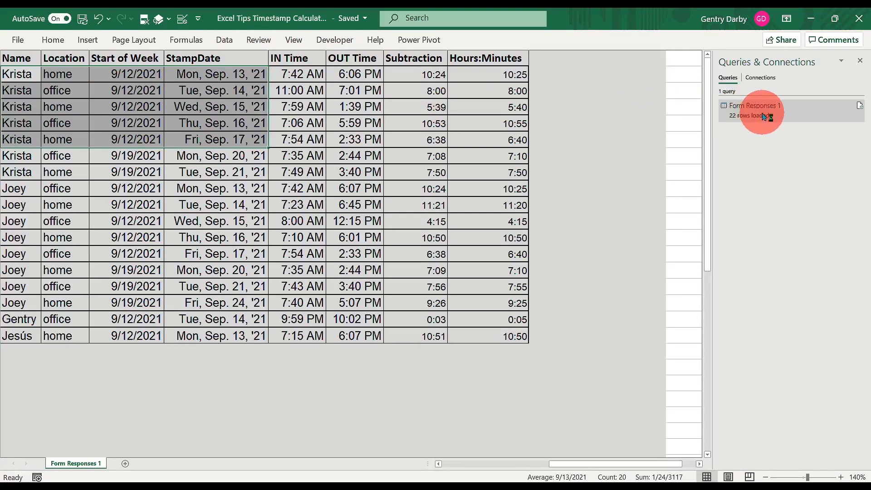
double_click(766, 117)
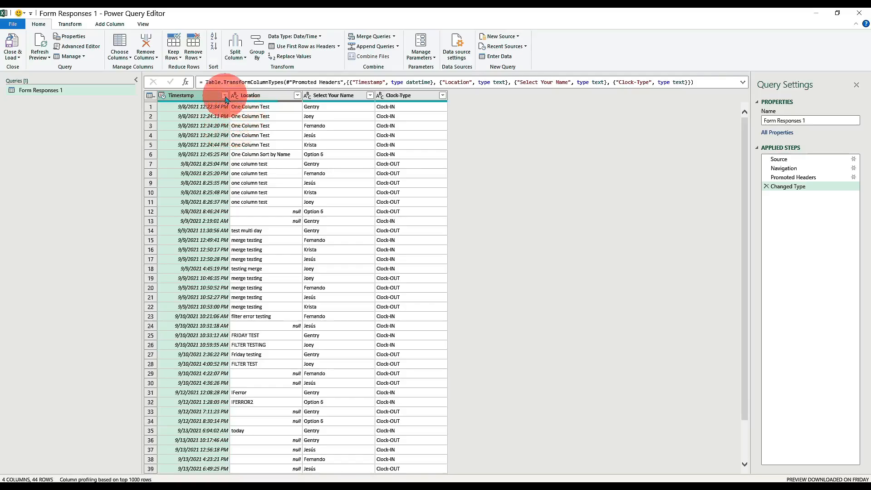
click(225, 97)
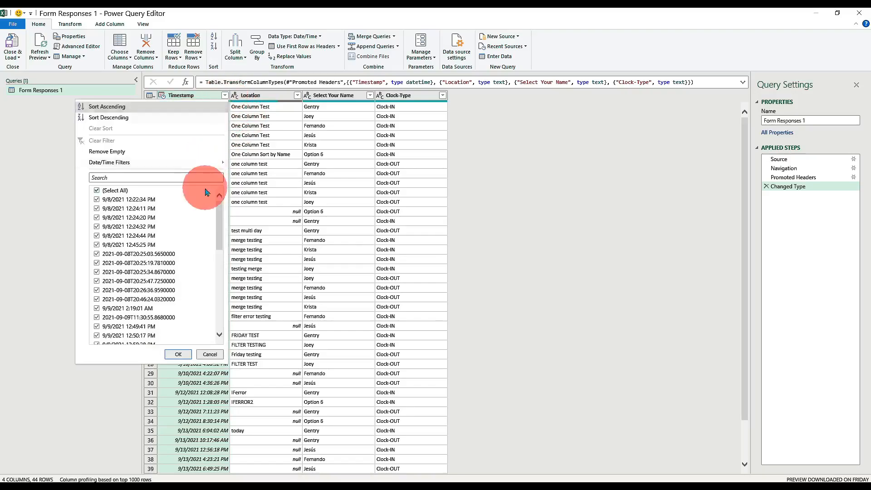
drag(218, 224, 227, 191)
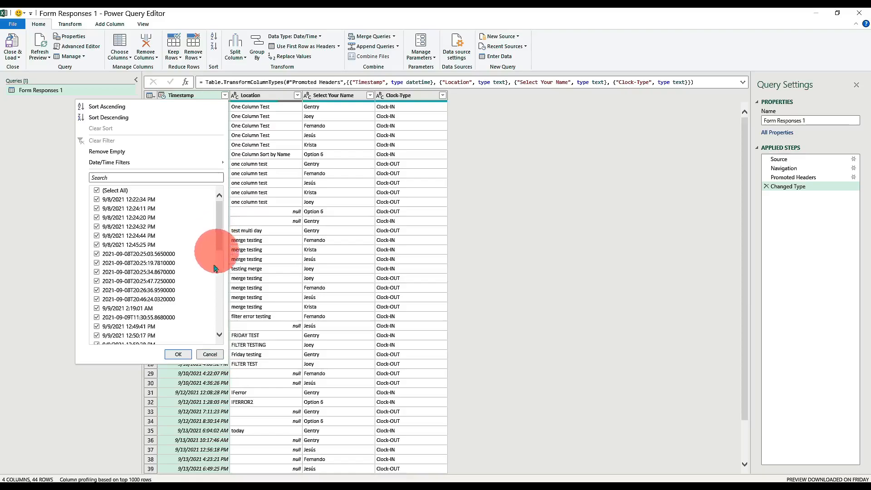
click(210, 354)
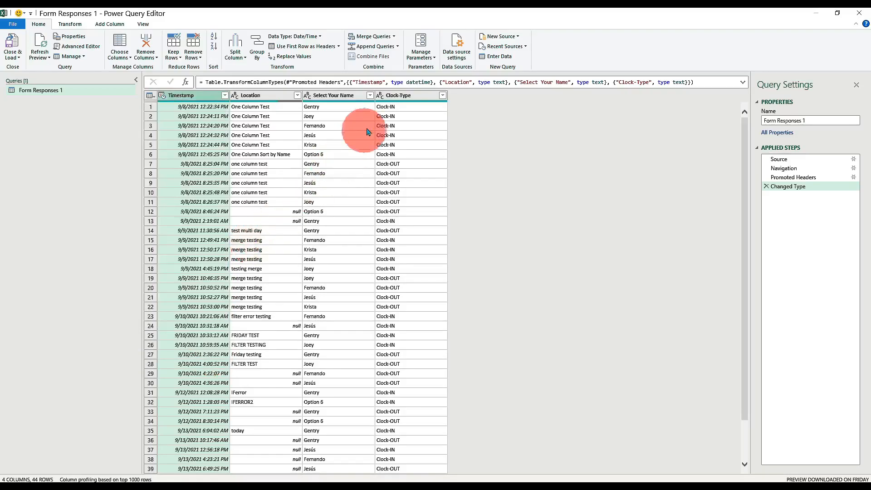
Sort the rows ascending by Select Your Name, with Timestamp ascending as the second sort level
click(408, 96)
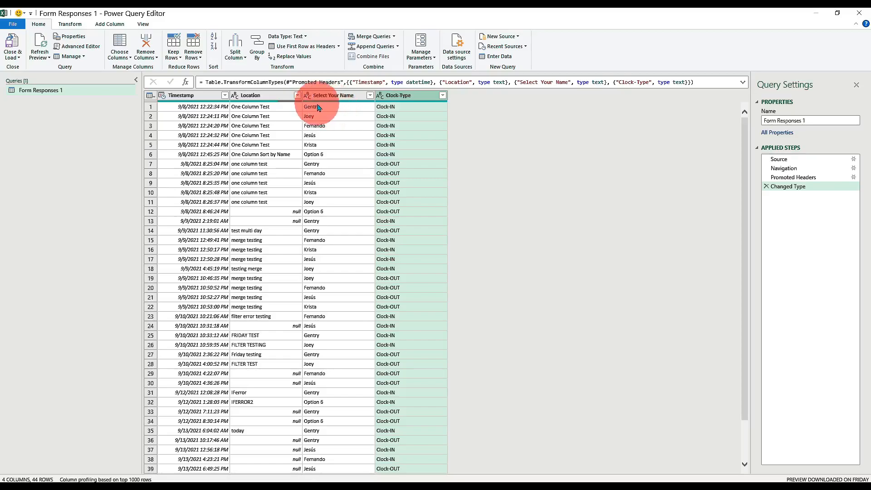
click(369, 97)
click(370, 96)
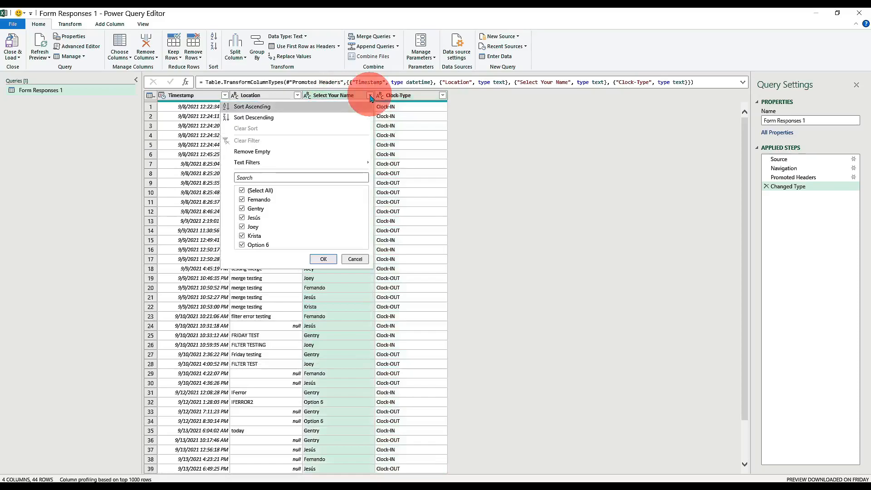
click(278, 109)
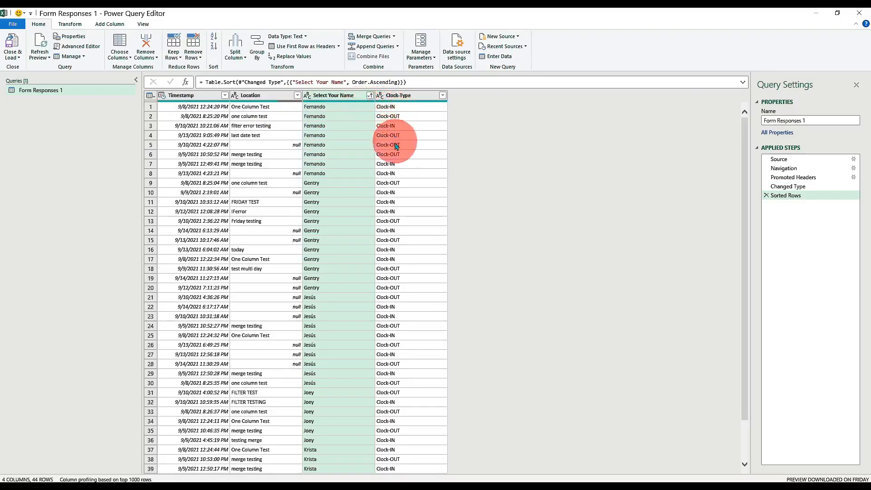
click(224, 97)
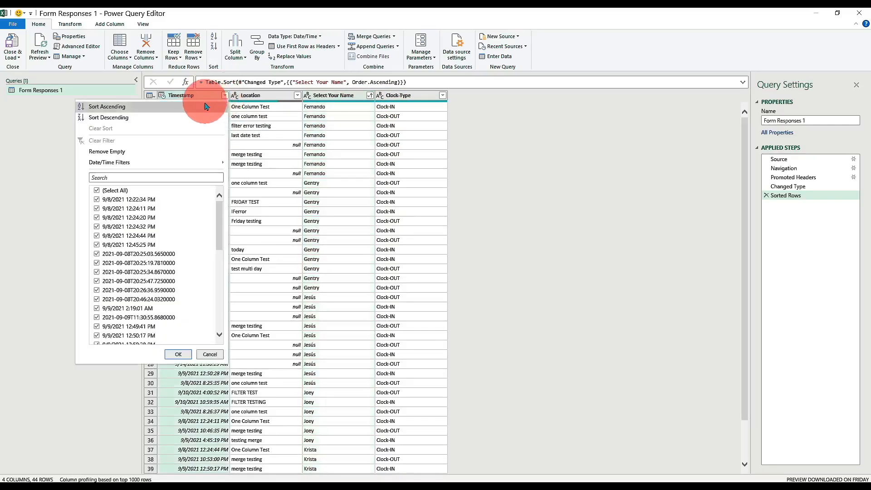
click(201, 108)
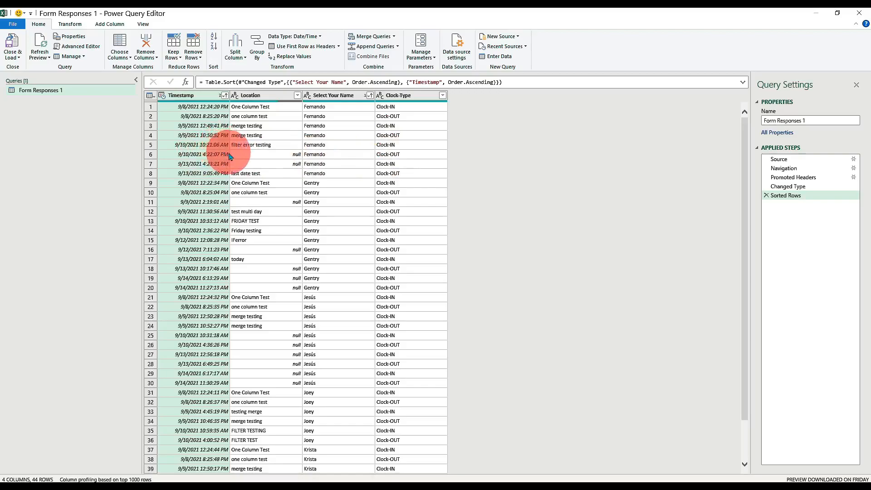
Start a conditional column whose condition is that Clock-Type contains IN
click(402, 97)
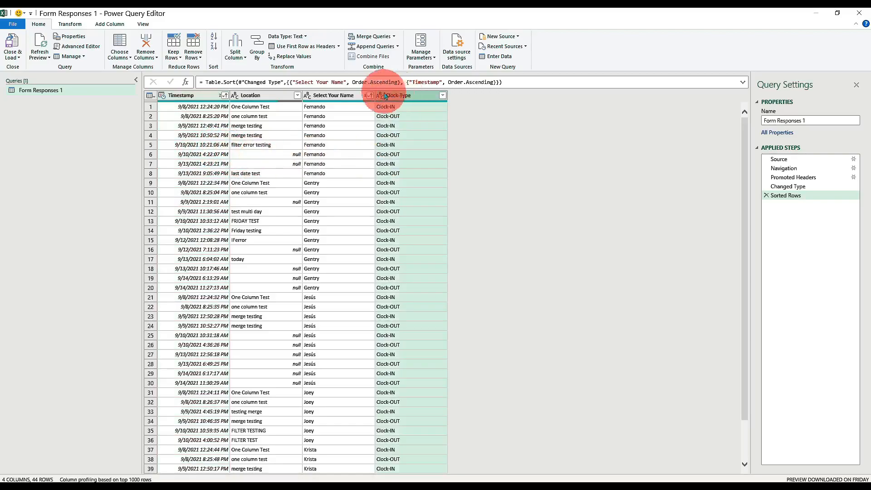
click(72, 26)
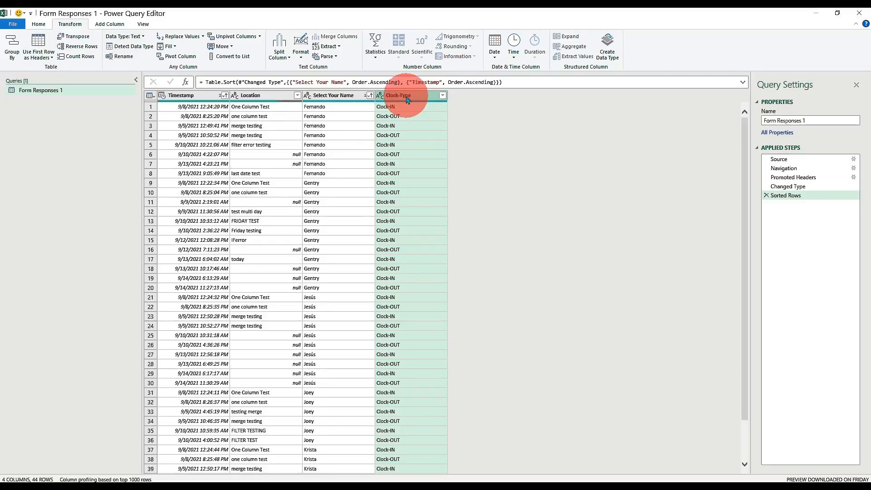
click(107, 26)
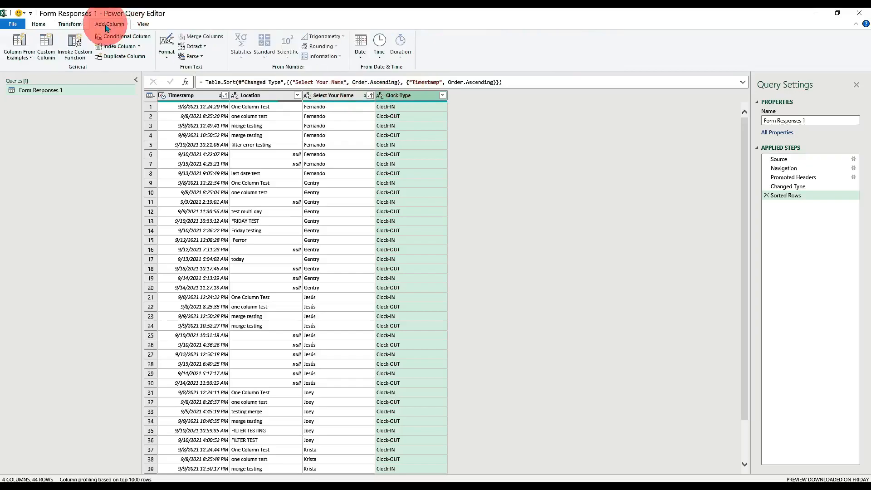
click(128, 40)
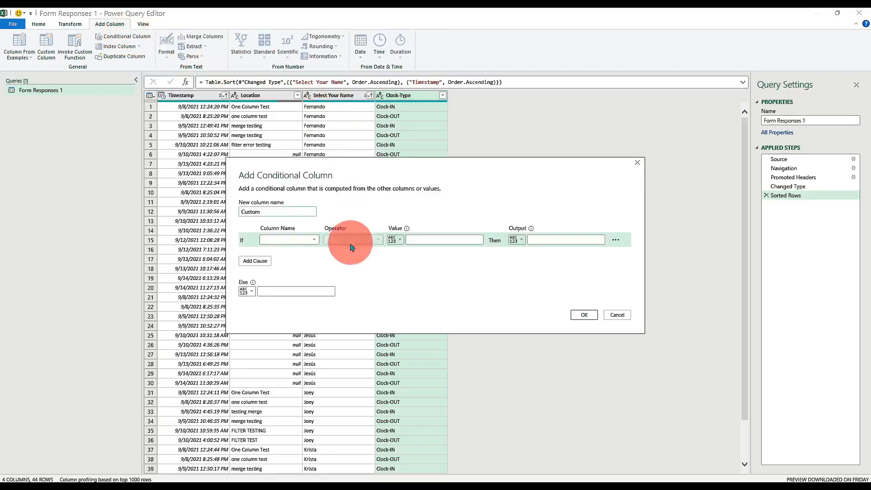
click(315, 240)
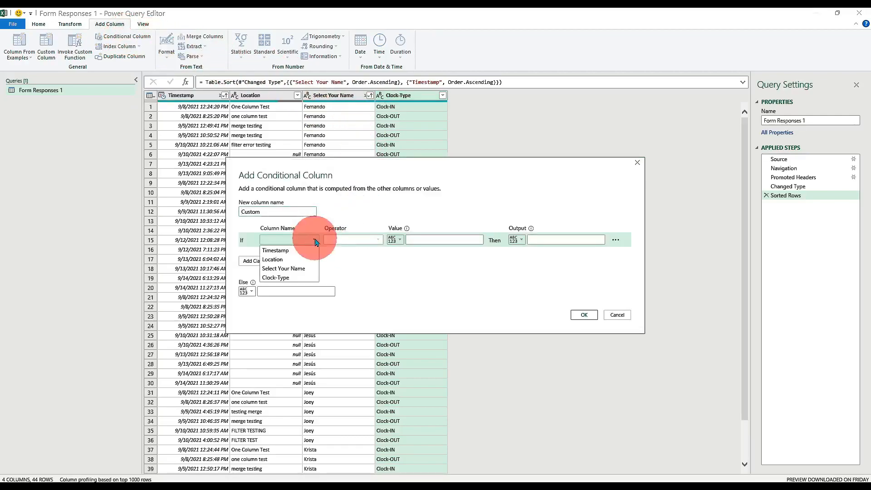
click(300, 278)
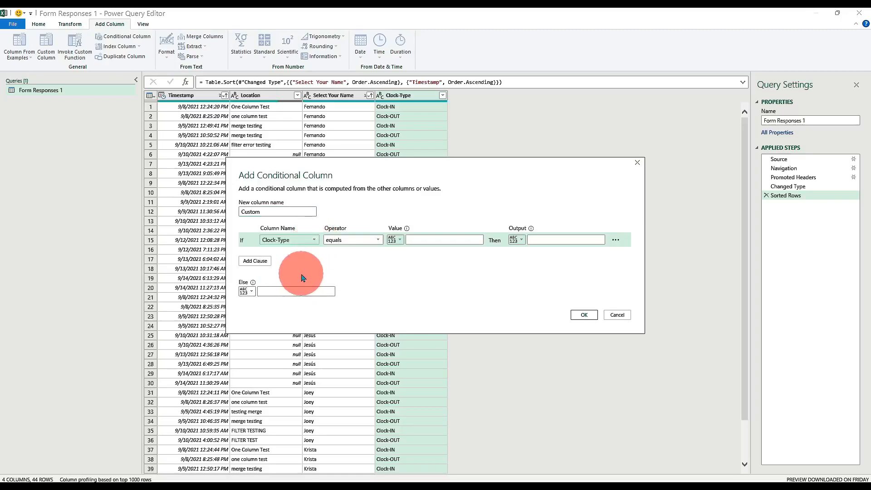
click(370, 240)
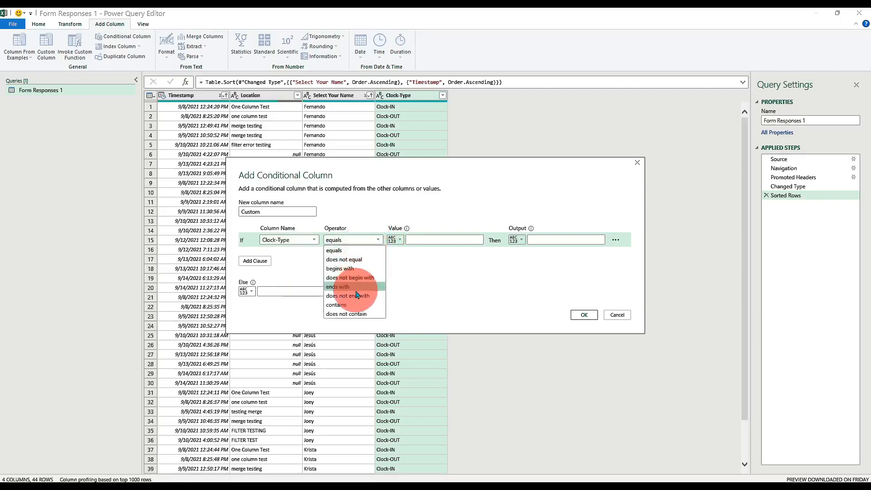
click(338, 304)
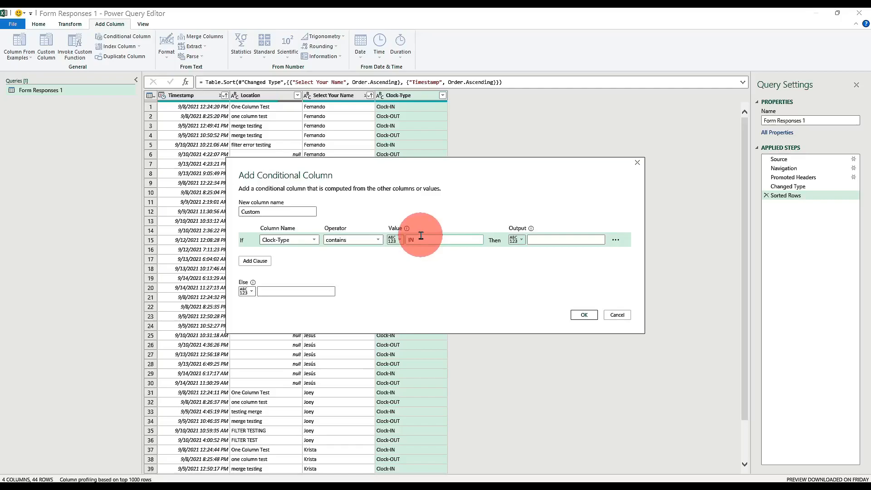
Have the conditional column output the Timestamp column when the condition is met and null otherwise, and create it
click(516, 240)
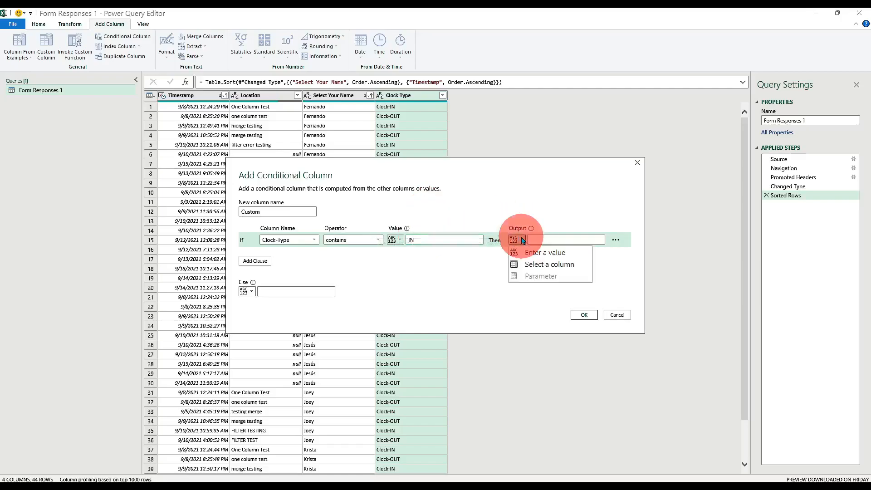
click(536, 264)
click(544, 242)
click(543, 250)
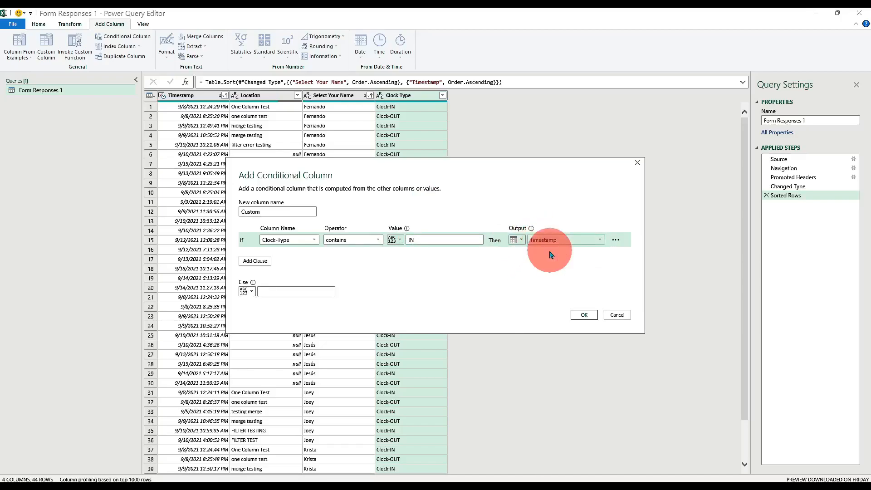
click(314, 292)
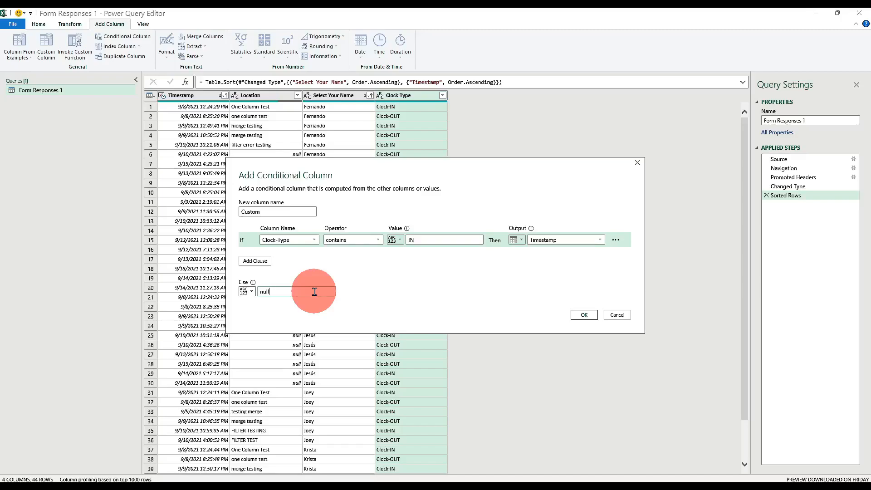
text(null)
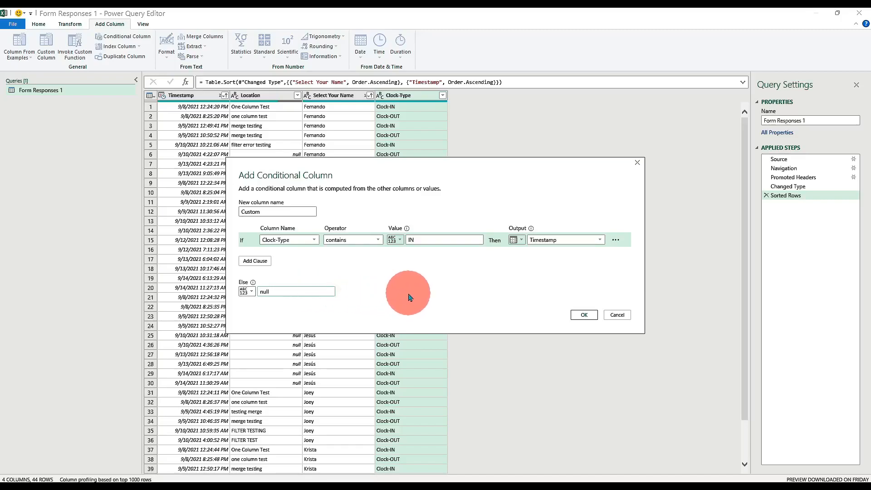
click(571, 315)
click(585, 317)
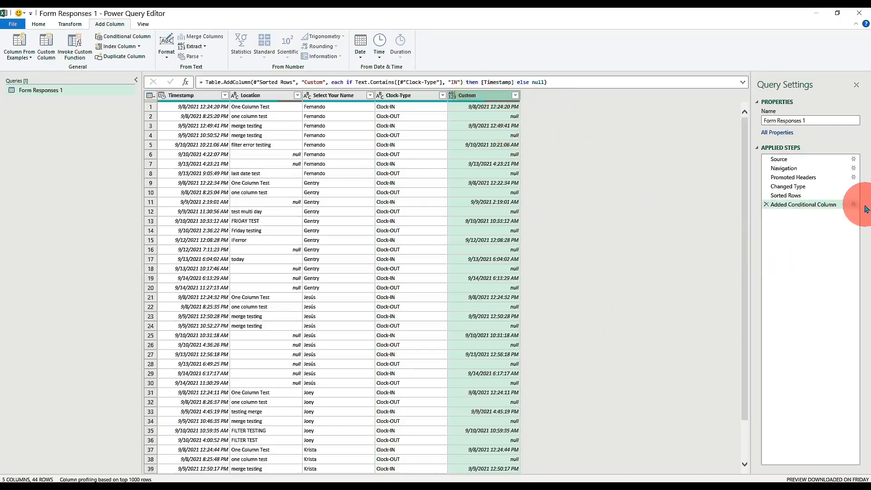
Edit the added conditional column step to name the new column IN-TIME
click(851, 207)
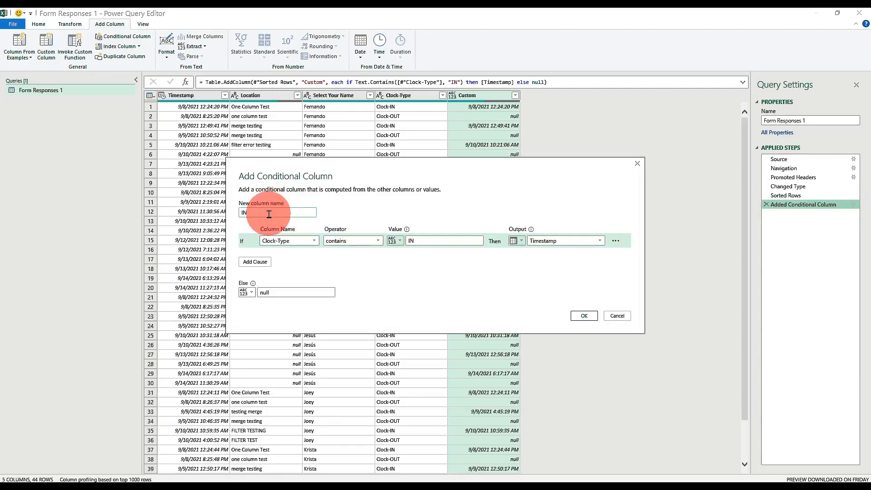
text(IN-TIME)
click(584, 316)
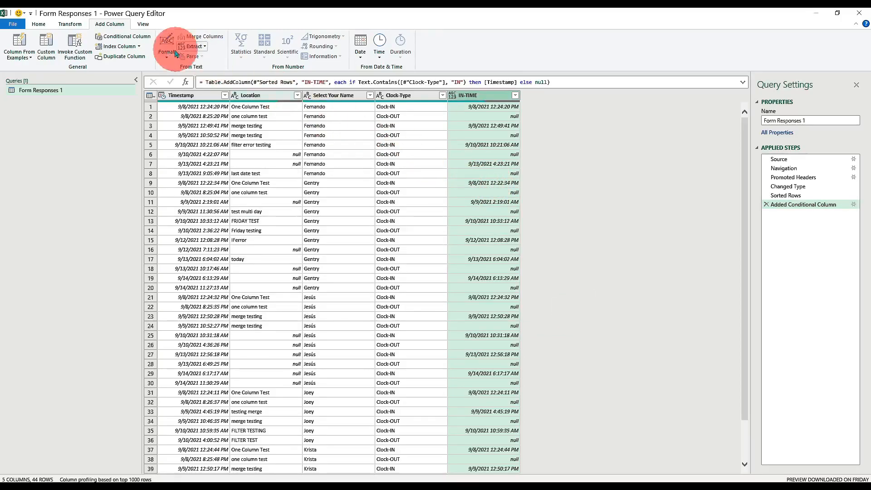
Start a second conditional column named OUT-TIME with the condition that Clock-Type contains OUT
click(135, 40)
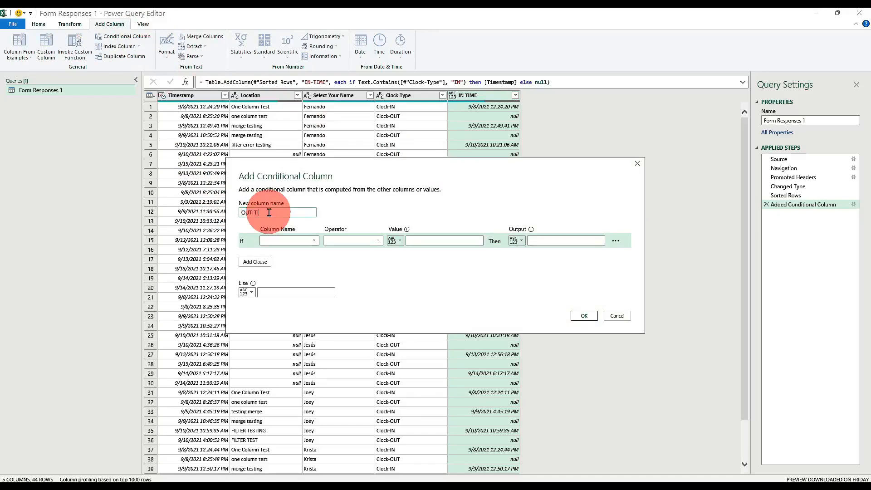
click(289, 240)
click(294, 280)
click(343, 240)
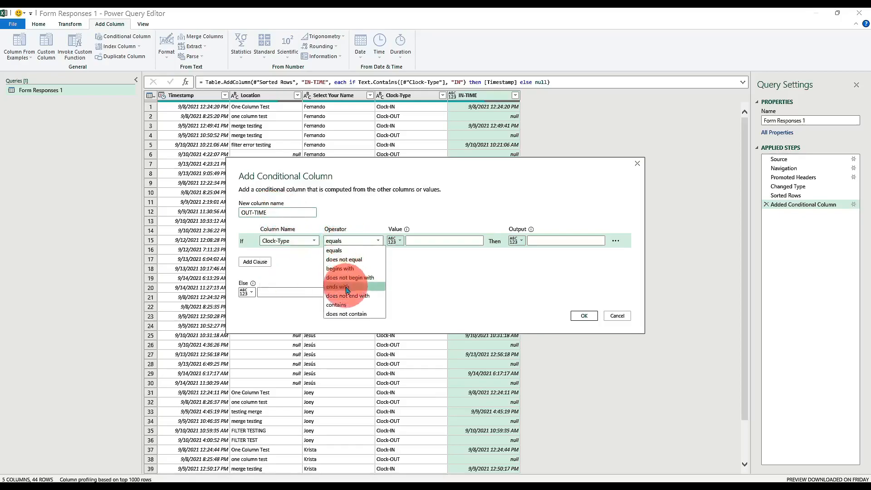
click(345, 306)
click(430, 240)
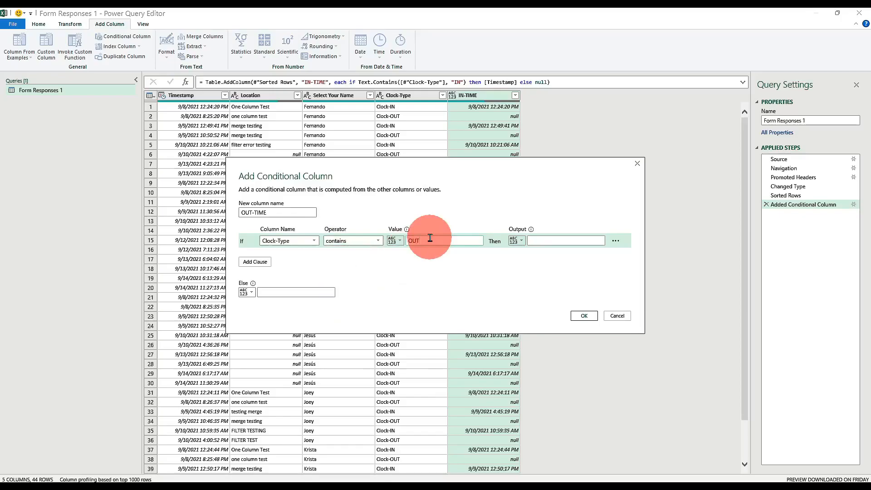
Have OUT-TIME output the Timestamp column when the condition is met and null otherwise, and create the column
click(518, 241)
click(538, 260)
click(544, 241)
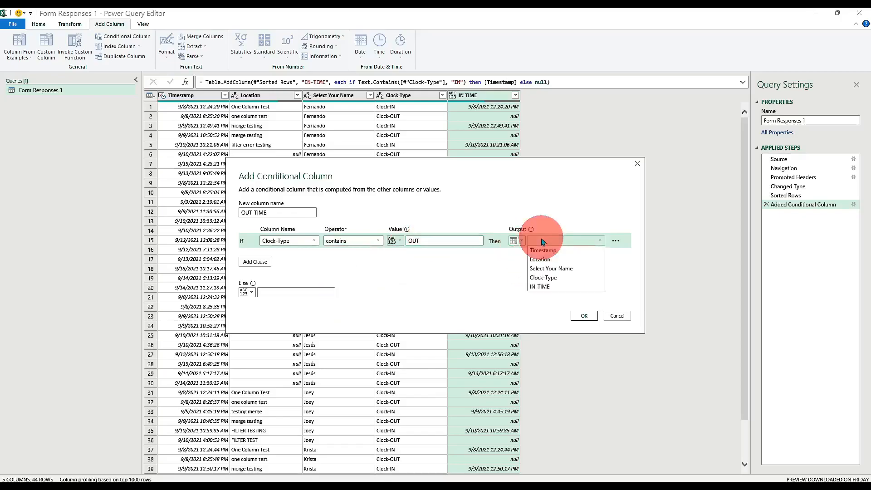
click(543, 251)
click(288, 292)
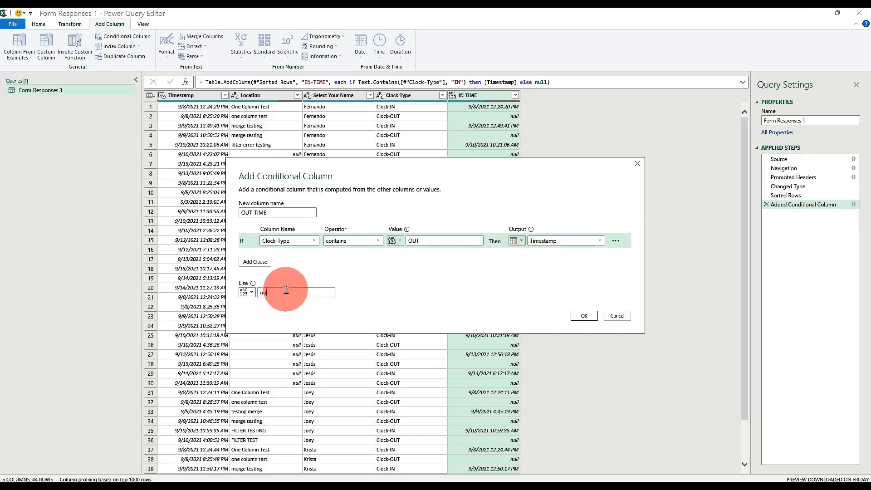
click(585, 316)
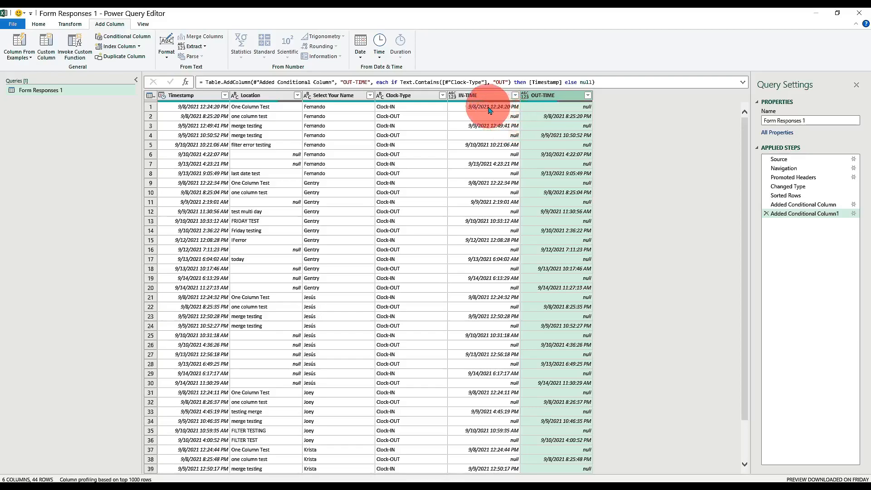
click(489, 108)
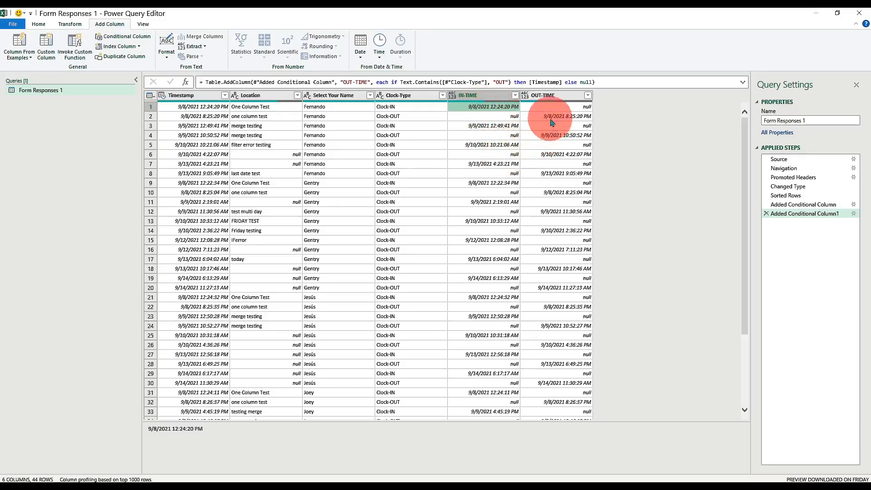
Fill the null cells of the OUT-TIME column upward with the values below them
click(560, 94)
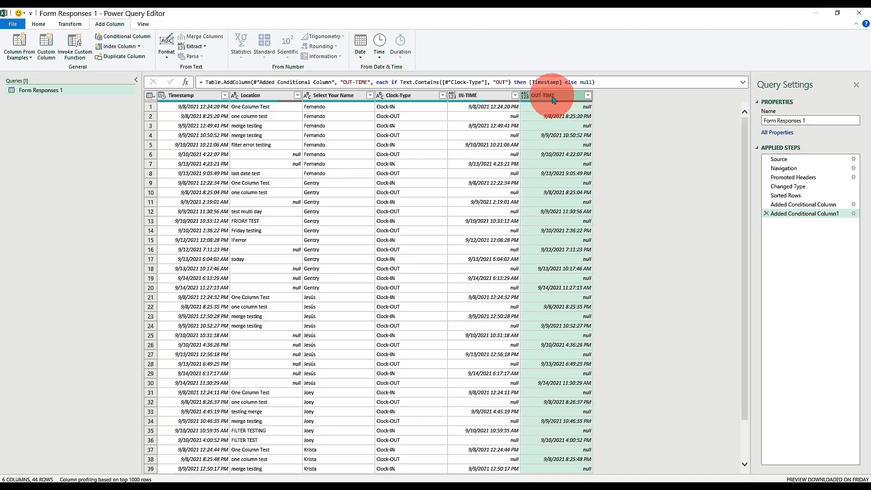
click(72, 25)
click(174, 46)
click(175, 67)
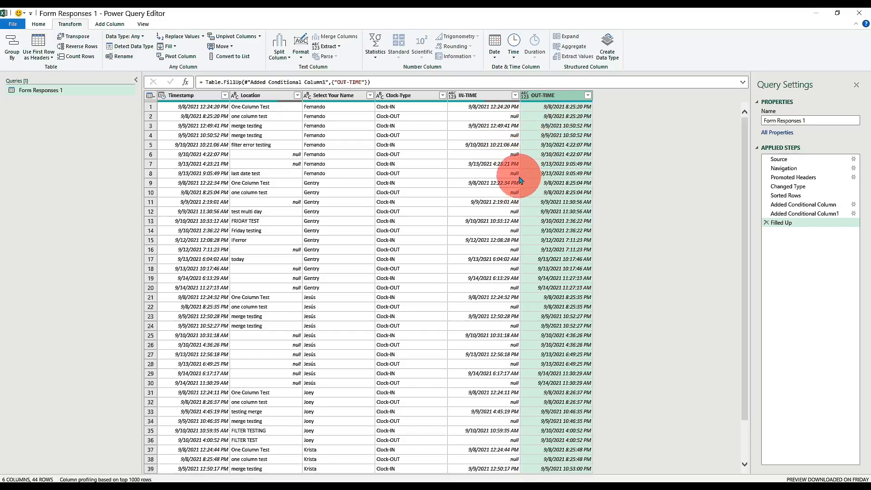
Filter the null rows out of the IN-TIME column
scroll(521, 180, down, 3)
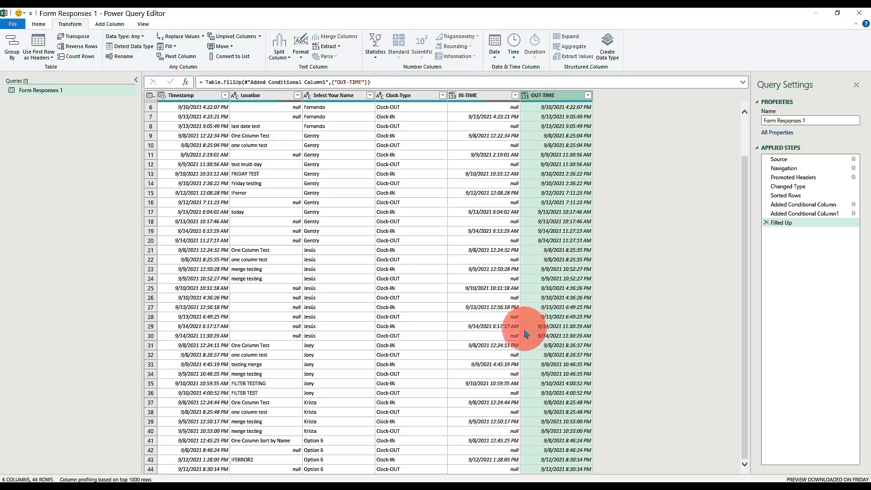
click(517, 96)
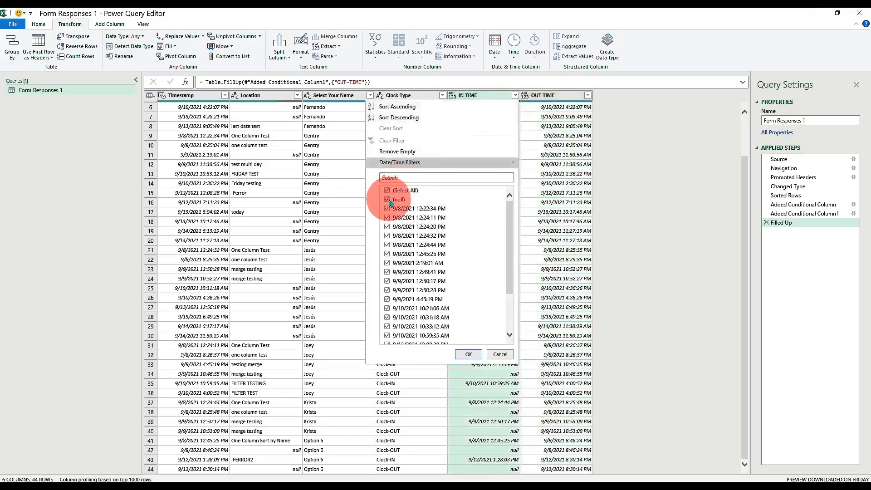
click(388, 201)
click(469, 354)
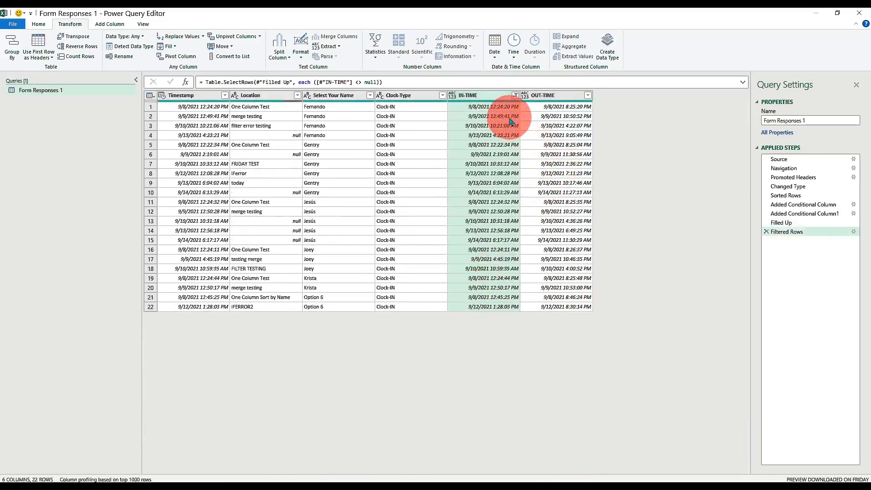
Add a new column that subtracts IN-TIME from OUT-TIME using the time subtraction
click(541, 98)
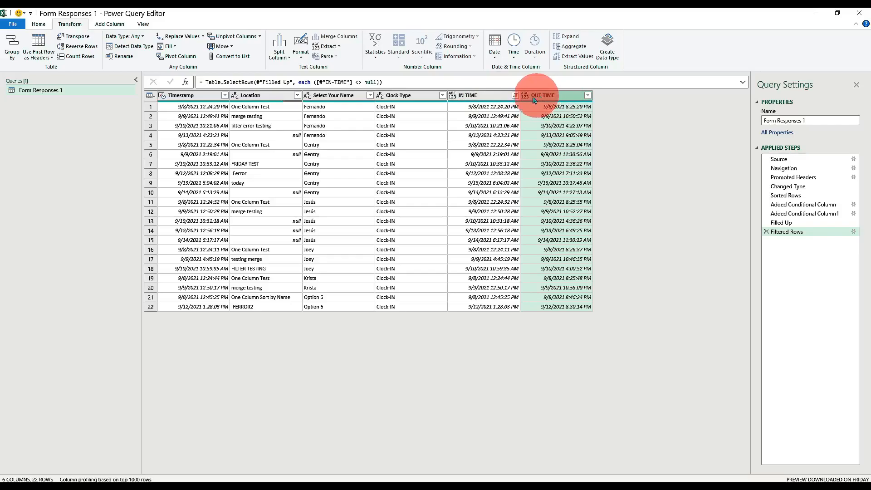
ctrl+click(477, 96)
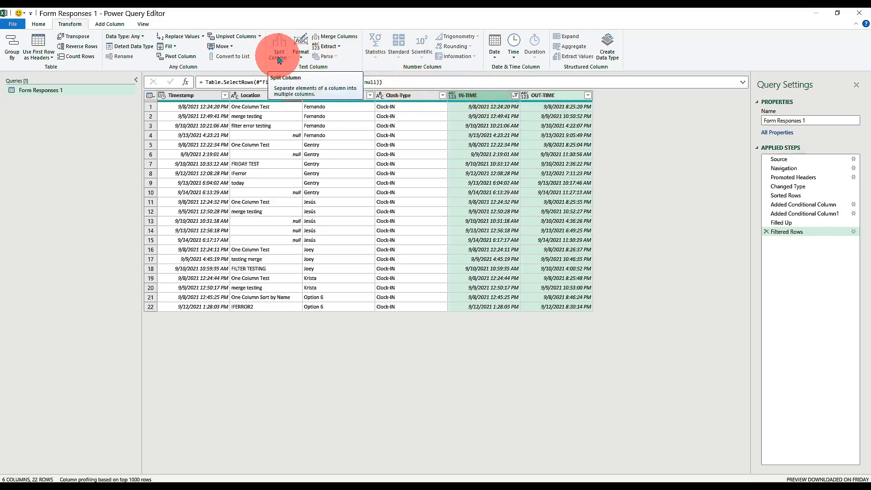
click(111, 24)
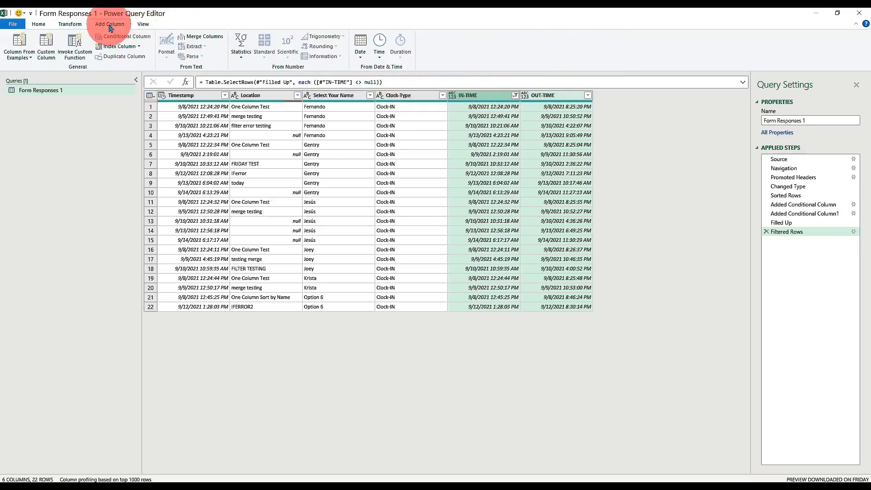
click(382, 58)
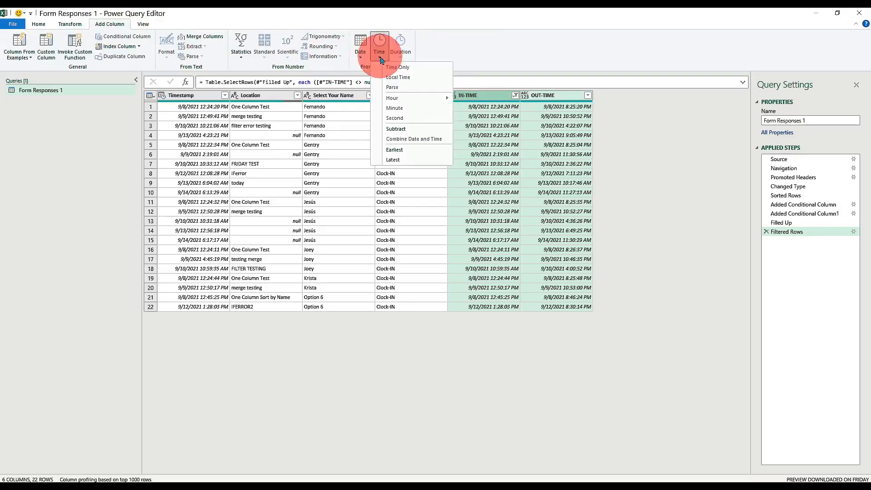
click(402, 128)
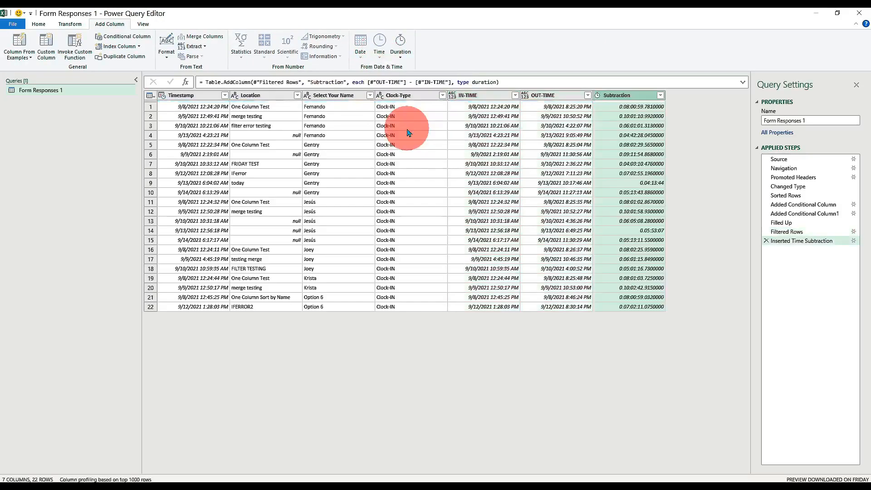
Add another column that subtracts the IN-TIME date from the OUT-TIME date in days
click(472, 97)
click(551, 97)
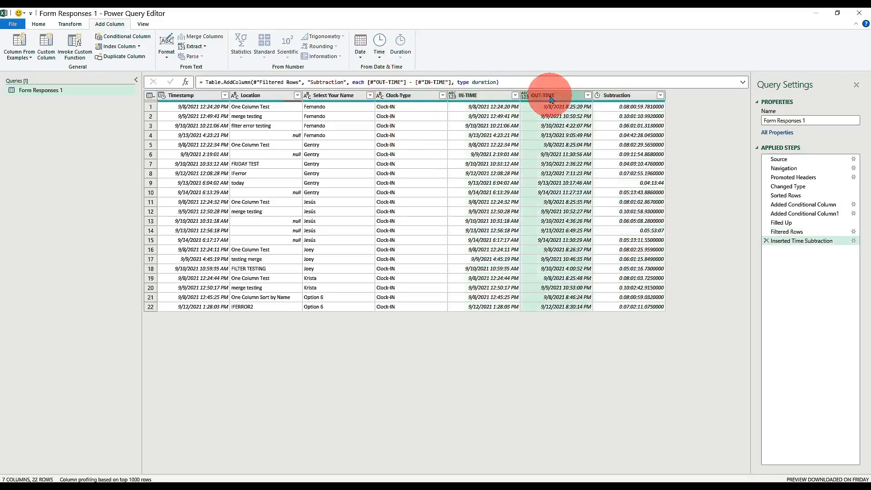
ctrl+click(490, 96)
click(362, 59)
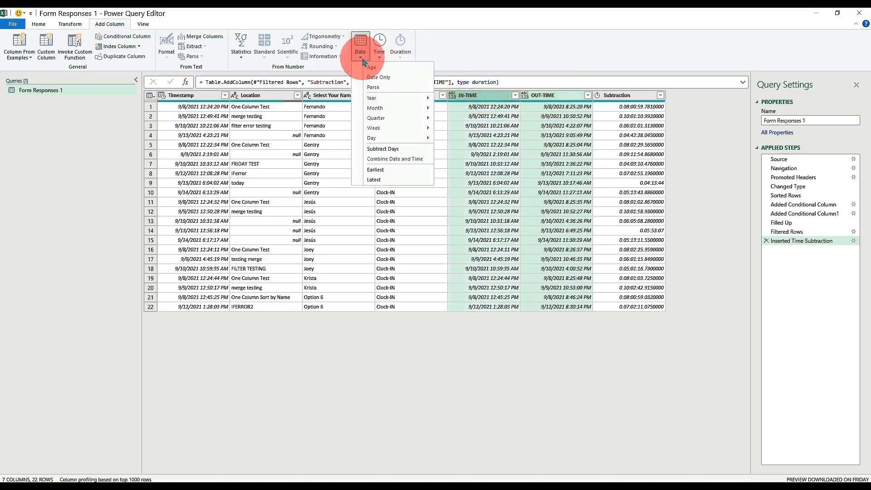
click(395, 149)
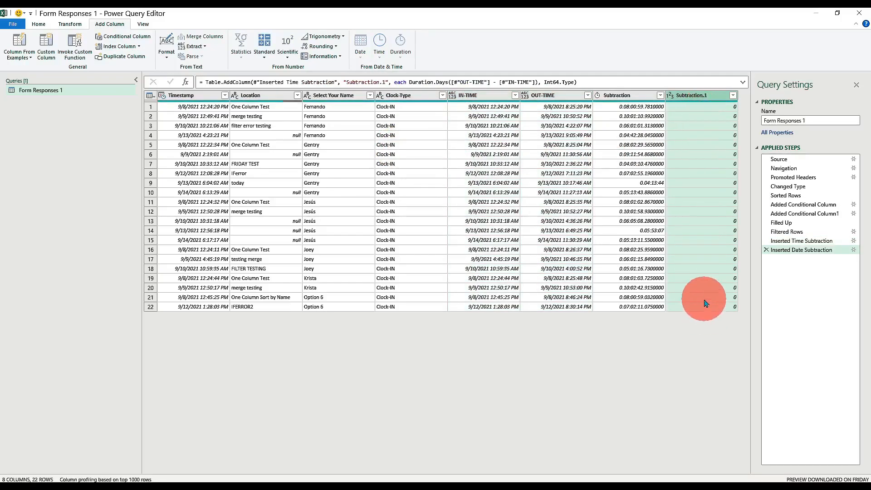
Rename the time difference column to TimeSubtraction and the day difference column to DaysSubtraction
click(625, 96)
double_click(606, 95)
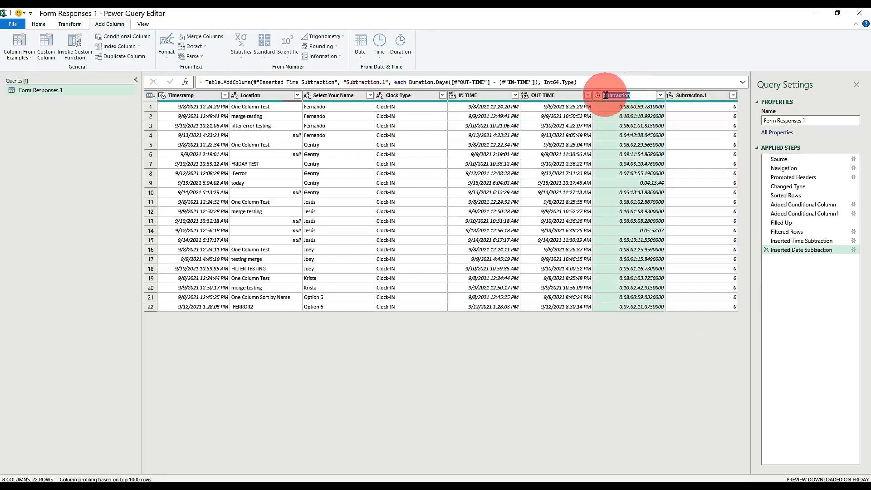
click(605, 96)
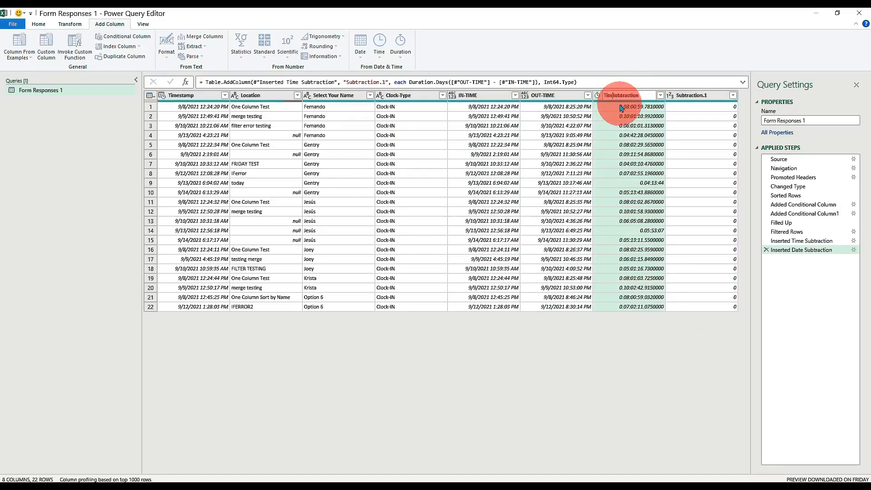
click(681, 95)
double_click(679, 95)
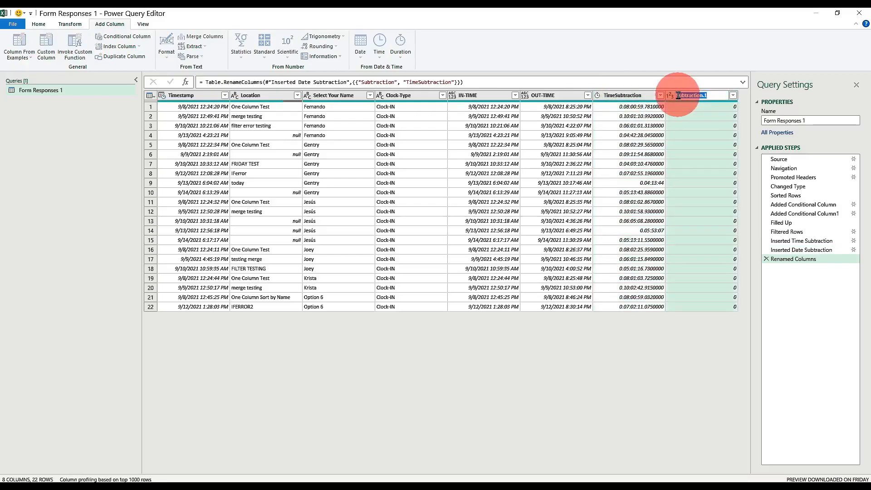
click(685, 97)
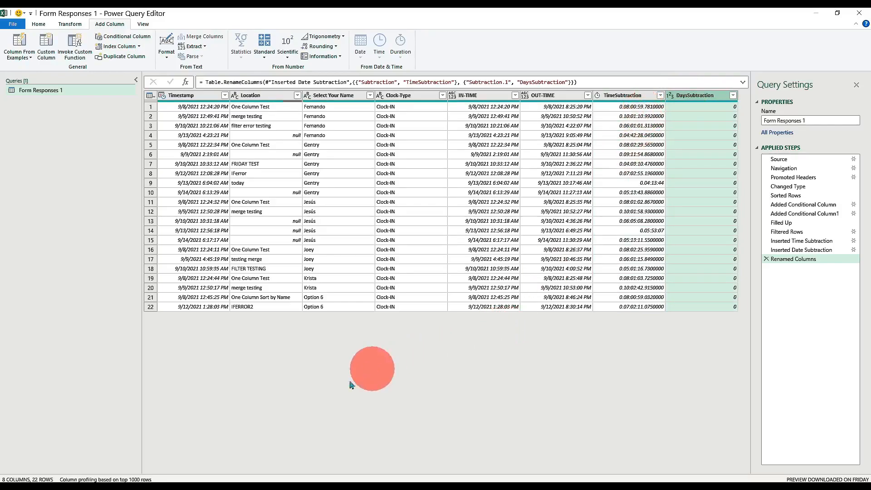
Switch to the Nonprofit Automations Time Clock form in Chrome, set Clock-Type to Clock-IN and submit the response
mouse_move(127, 484)
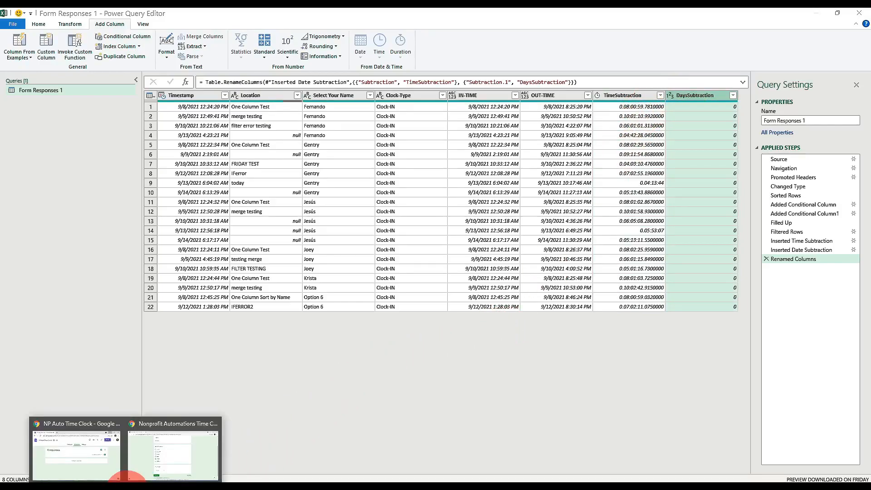
click(181, 447)
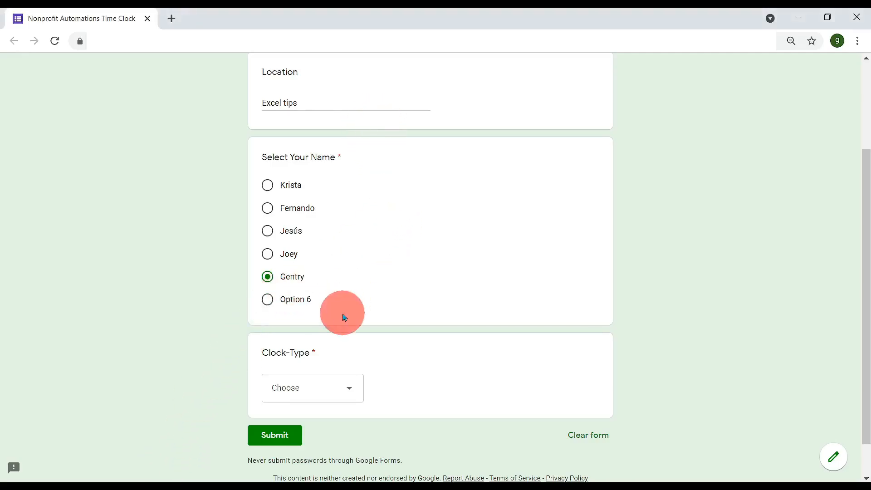
click(327, 392)
click(326, 422)
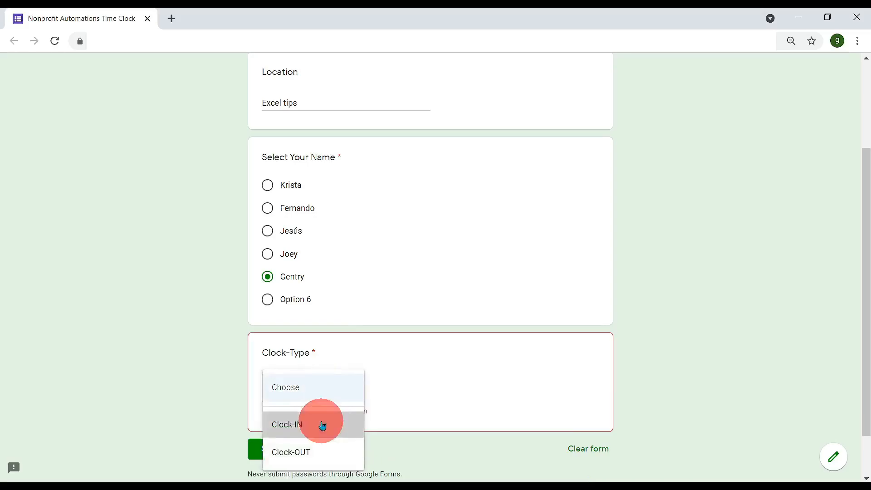
click(279, 438)
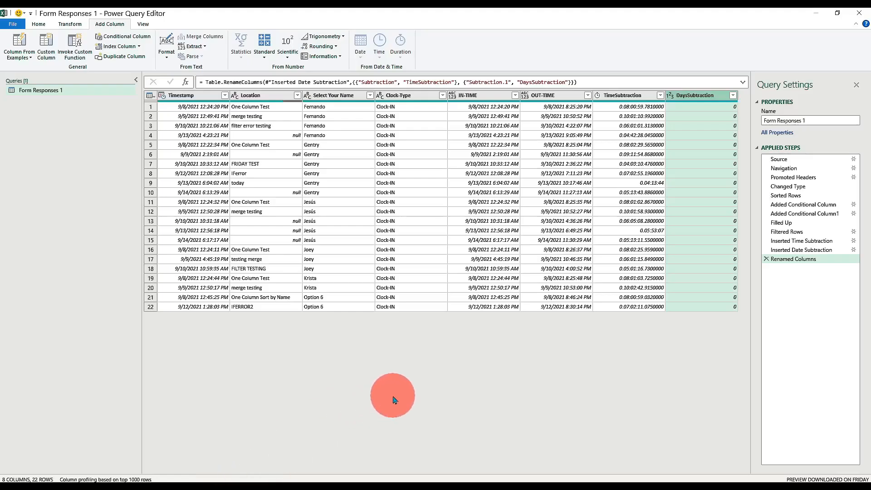
Refresh the Form Responses 1 query preview in Power Query Editor to load the newly submitted clock-in
click(44, 28)
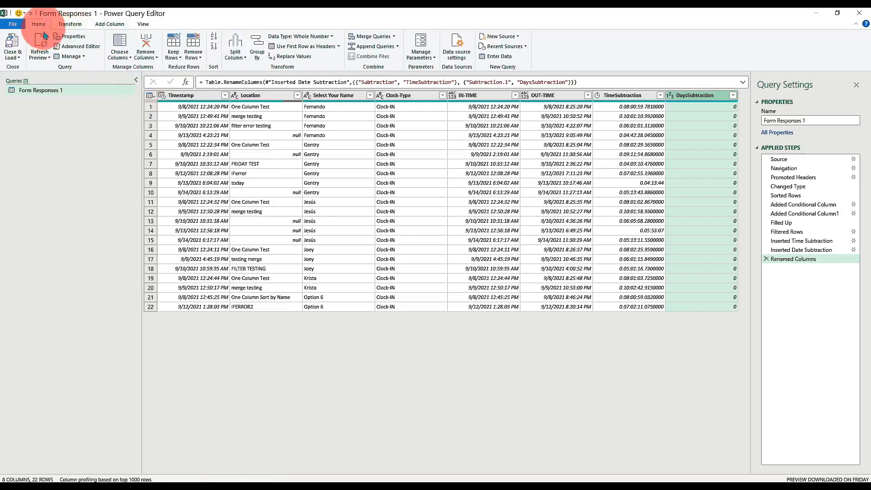
click(40, 54)
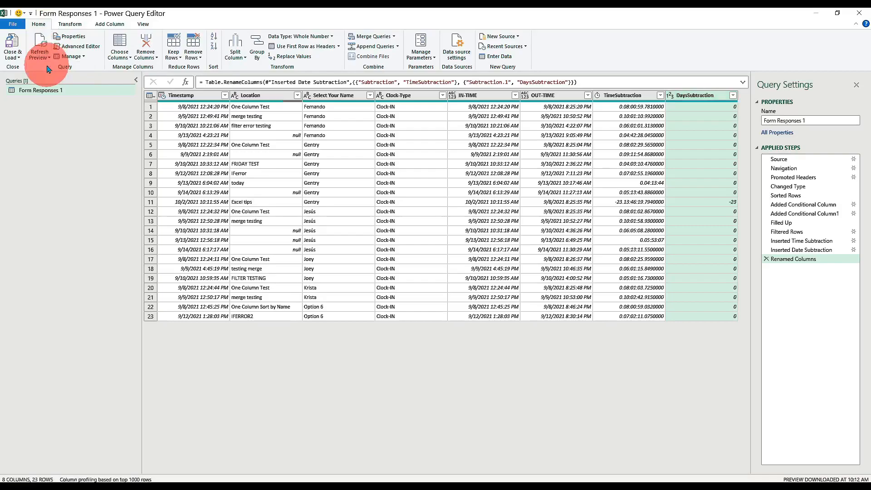
click(575, 253)
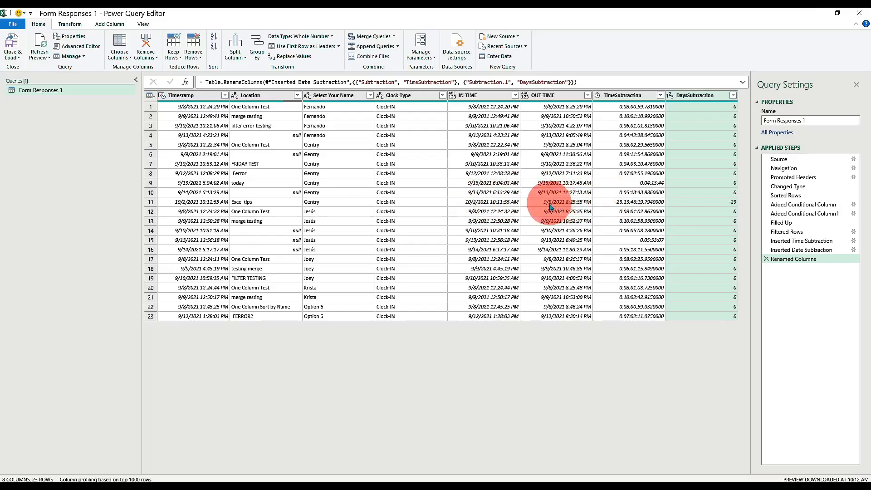
After the OUT-TIME conditional column step, insert a Group By on Select Your Name with a groupName column using the All Rows operation
click(781, 214)
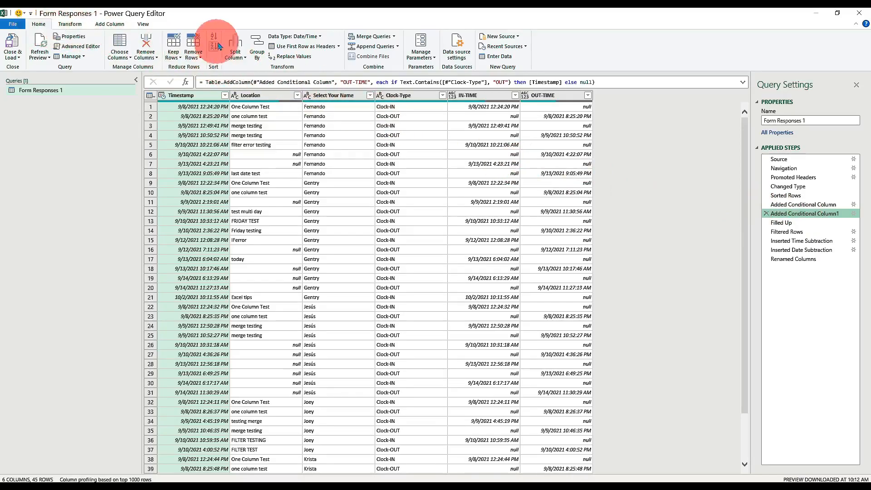
click(257, 53)
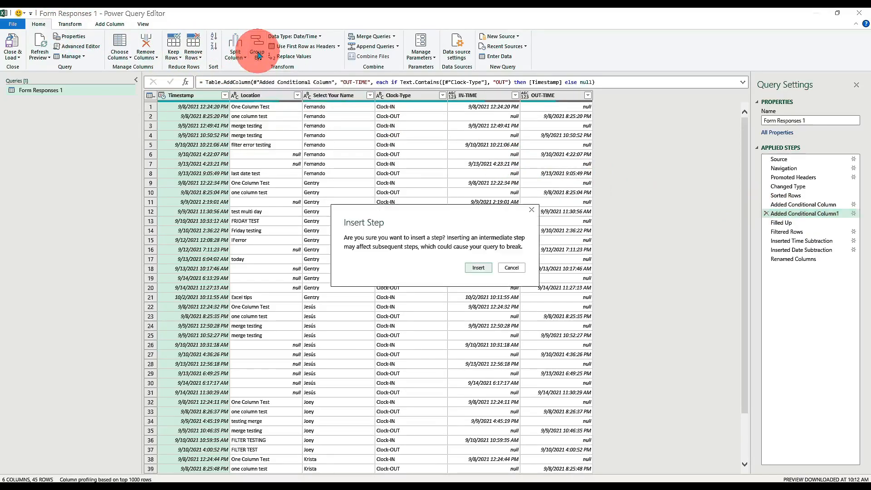
click(479, 268)
click(346, 244)
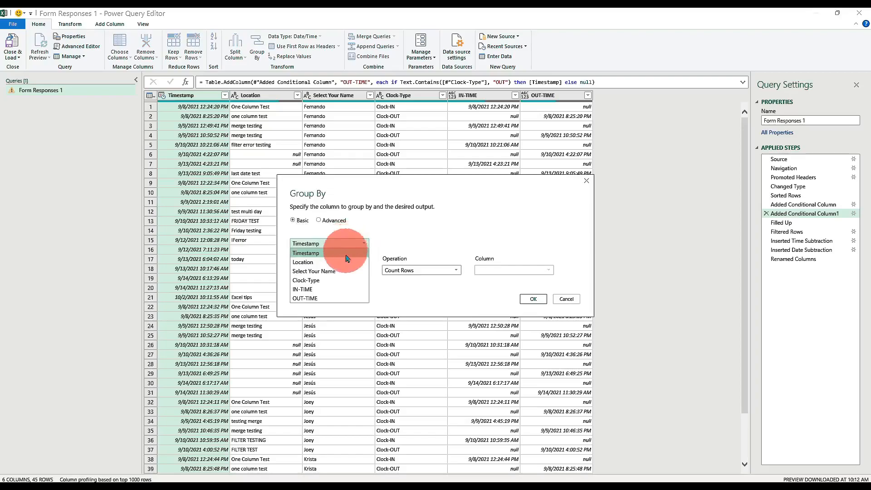
click(334, 271)
double_click(337, 271)
text(groupName)
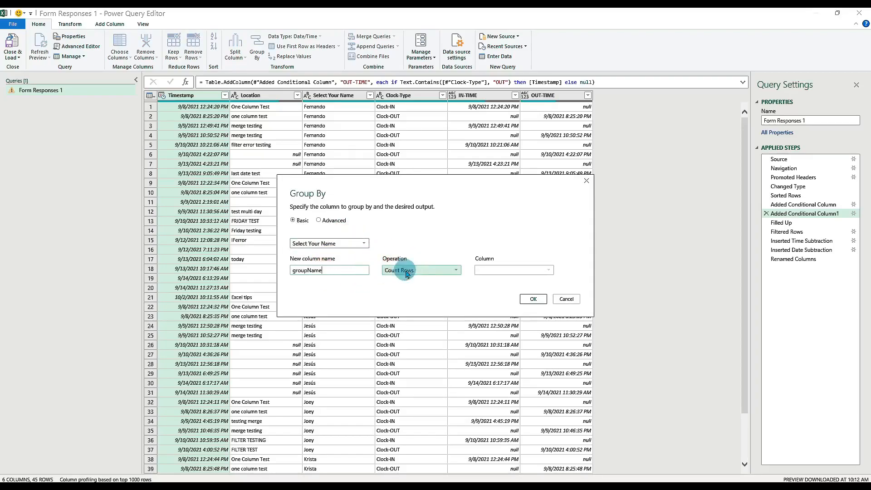
click(407, 271)
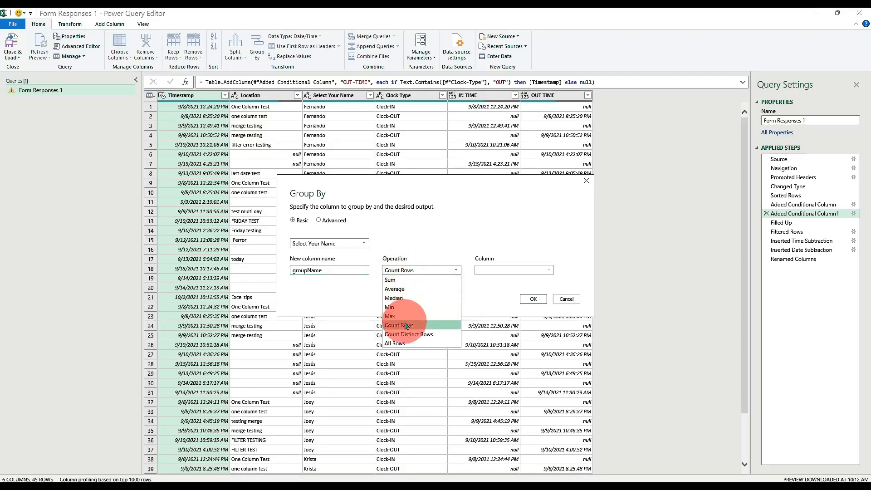
click(396, 343)
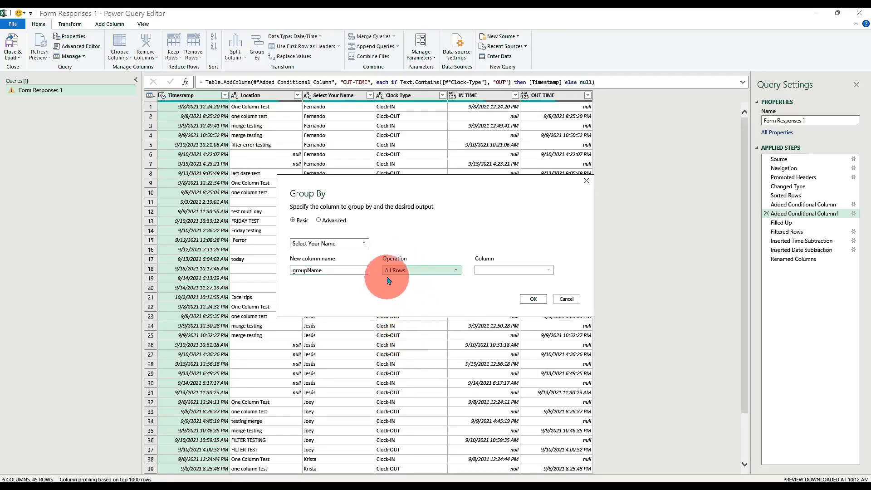
click(533, 299)
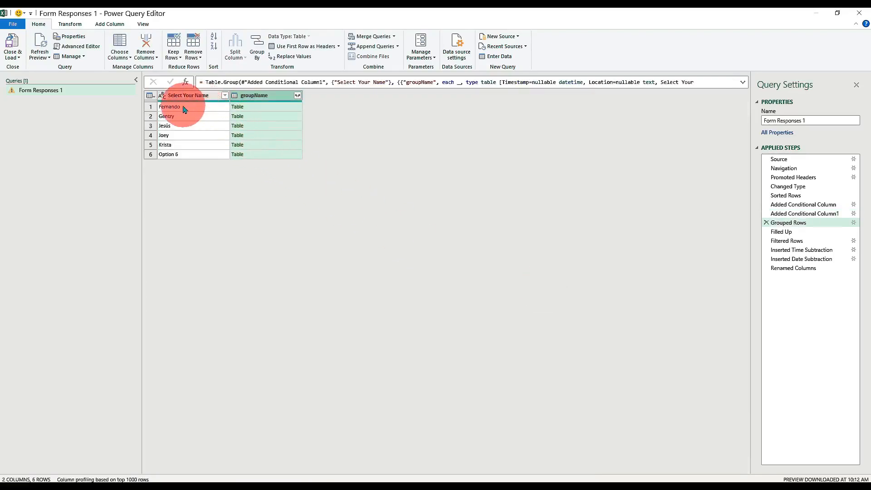
Examine the nested groupName tables of the first three people in an enlarged preview area
click(282, 107)
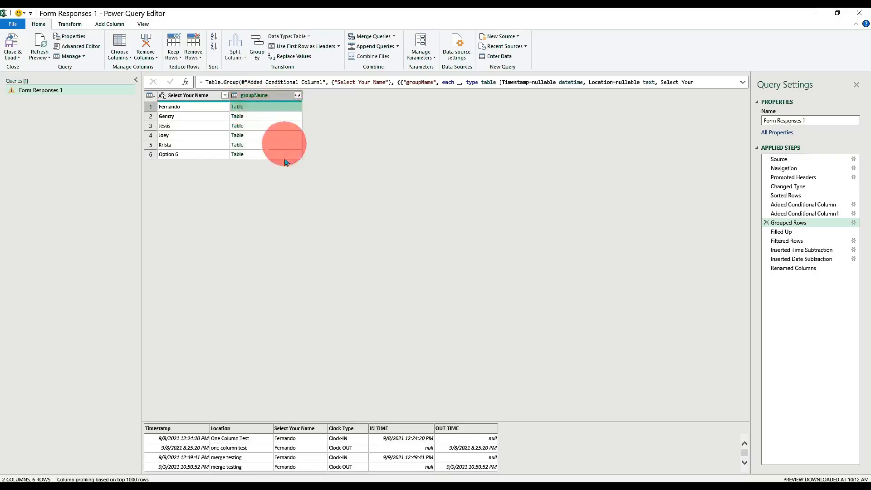
drag(296, 407, 278, 235)
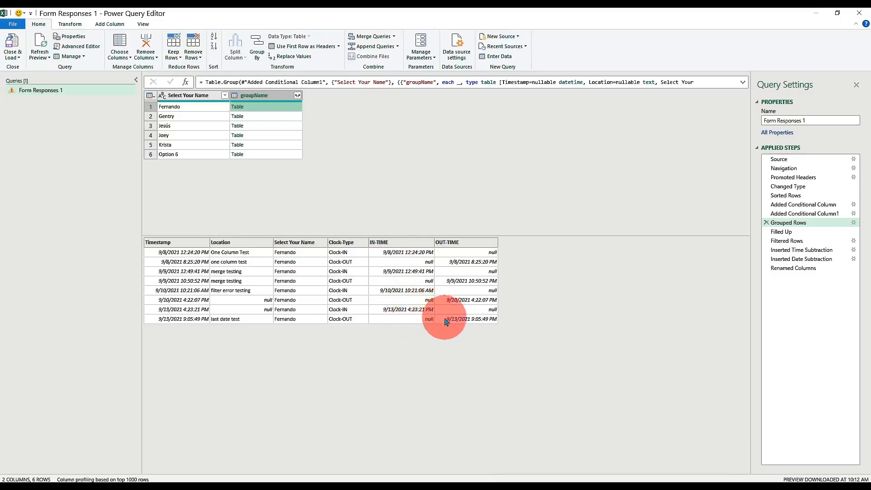
click(280, 117)
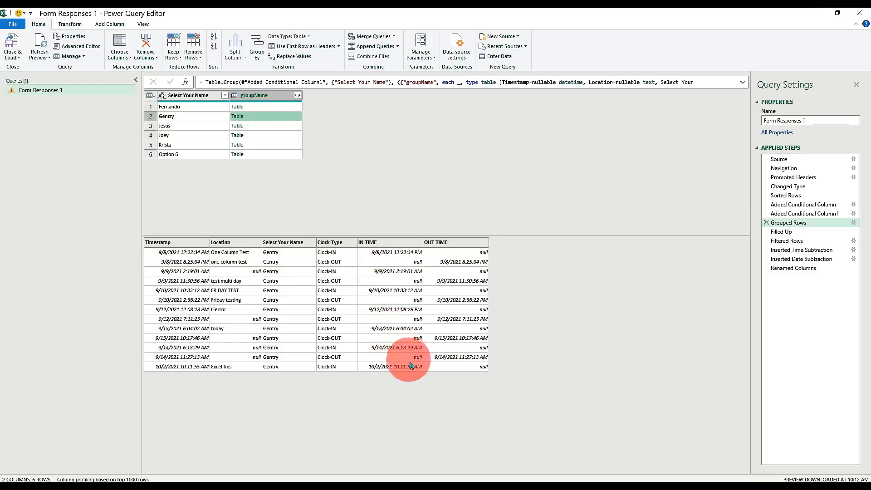
click(274, 129)
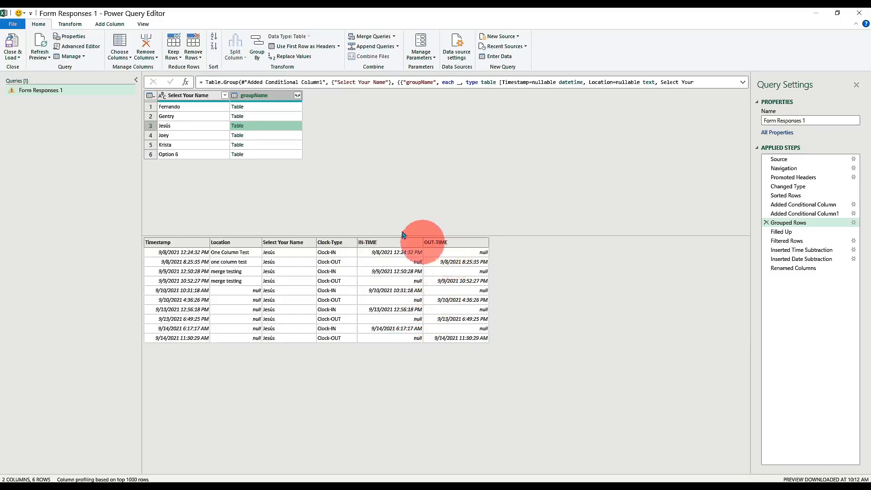
Examine the nested groupName tables in the fifth, sixth and second rows of the grouped preview
click(268, 146)
click(279, 156)
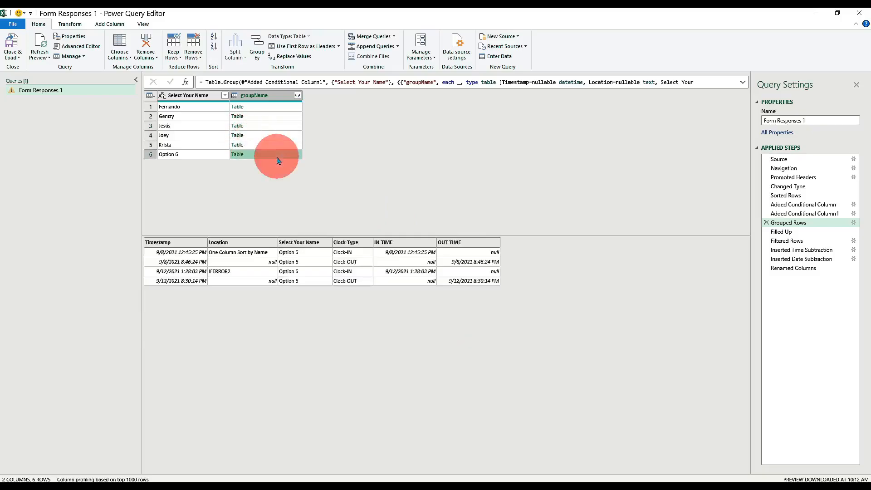
click(279, 116)
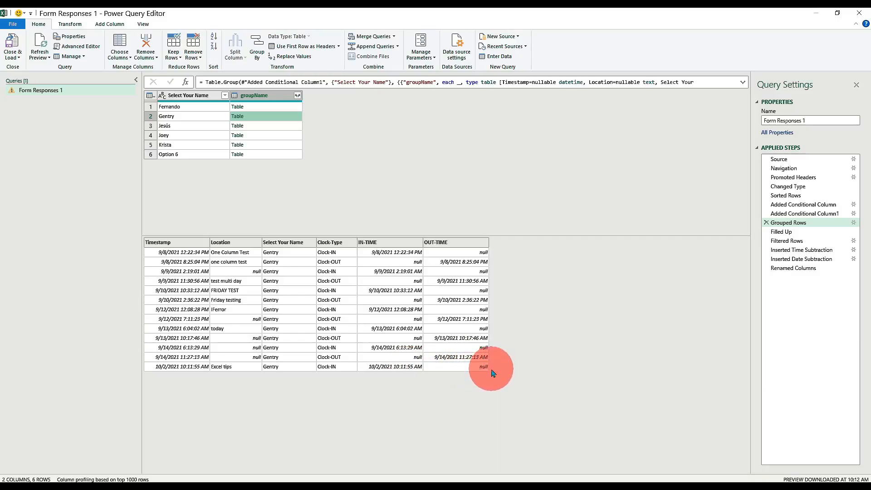
Copy the Table.FillUp expression from the Filled Up step and paste it over the underscore after "each" in the Grouped Rows formula
click(785, 232)
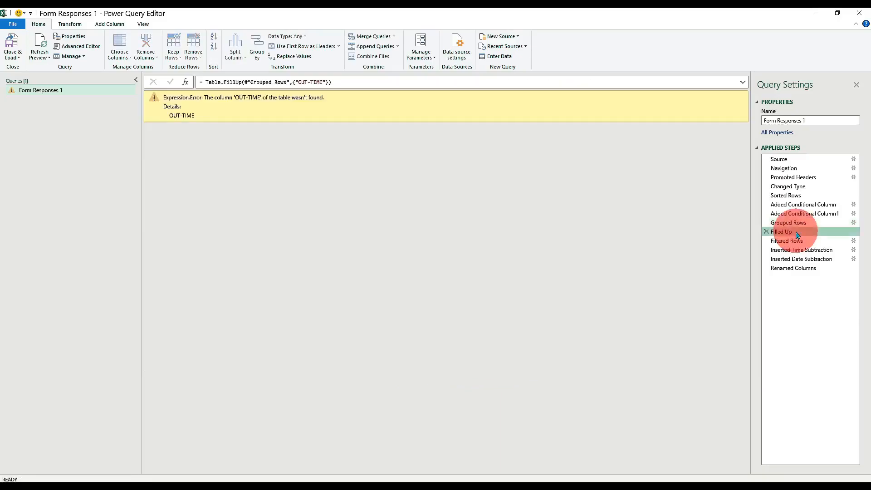
drag(333, 83, 204, 80)
key(ctrl+c)
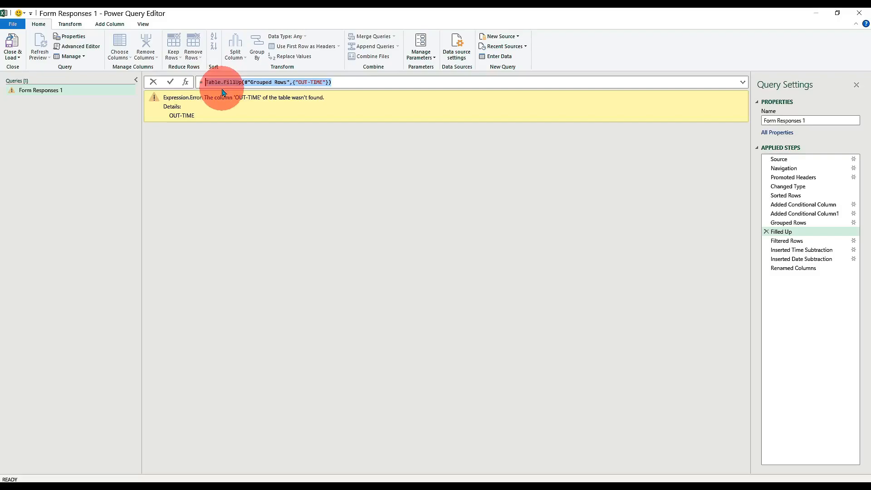
click(793, 224)
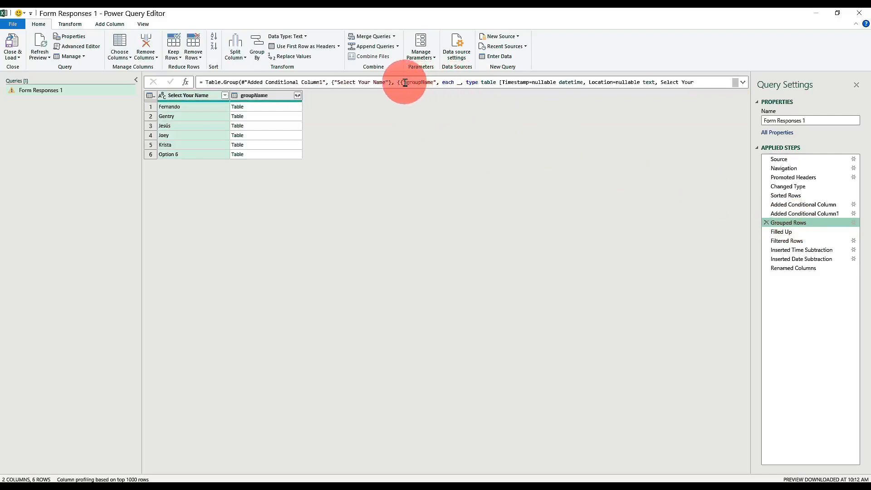
click(459, 83)
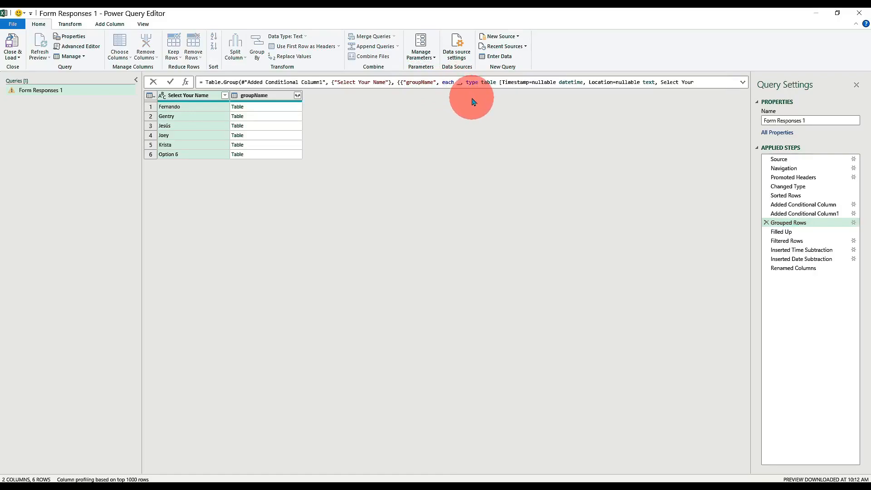
key(BackSpace)
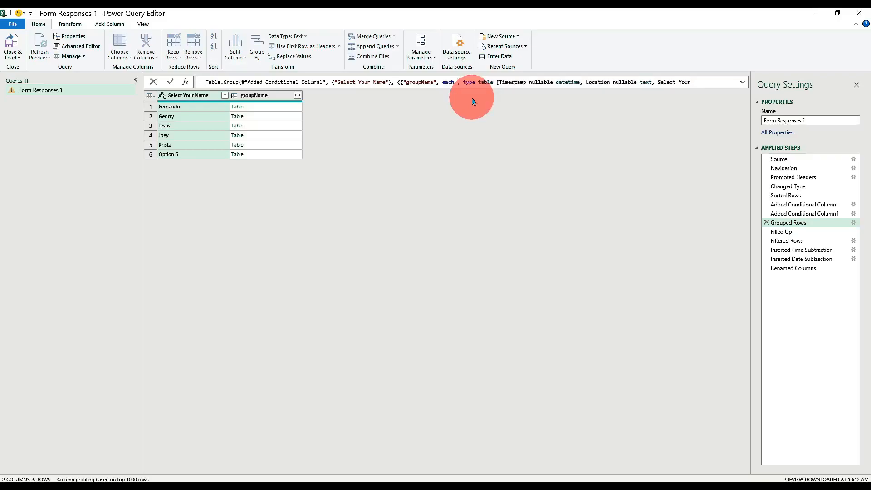
key(ctrl+v)
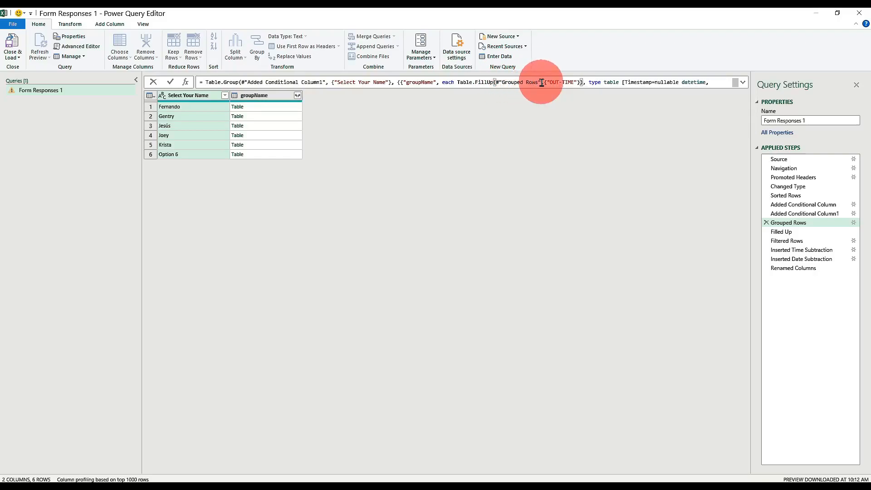
Replace the #"Grouped Rows" reference inside Table.FillUp with an underscore and apply the formula
key(BackSpace)
key(BackSpace)
key(BackSpace)
key(BackSpace)
key(BackSpace)
key(BackSpace)
key(BackSpace)
key(BackSpace)
key(BackSpace)
key(BackSpace)
key(BackSpace)
key(BackSpace)
key(BackSpace)
text(_)
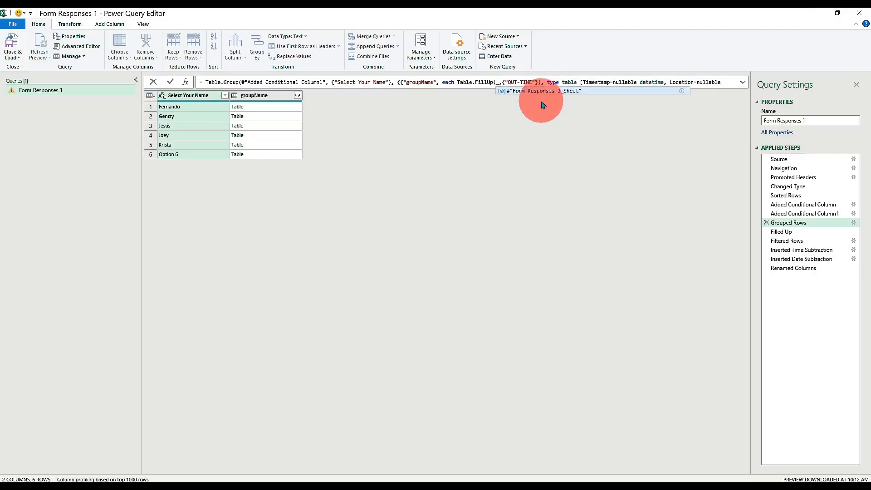
click(170, 82)
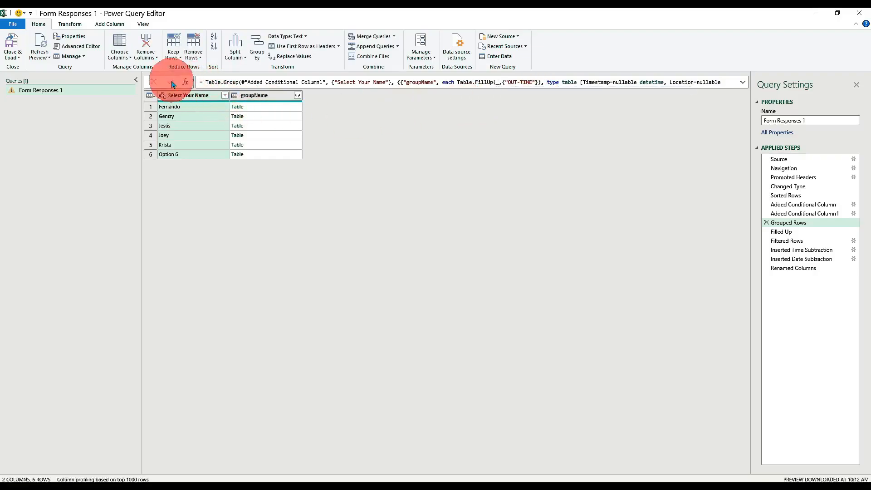
Preview the nested groupName table in the first row and delete the separate Filled Up step
click(264, 106)
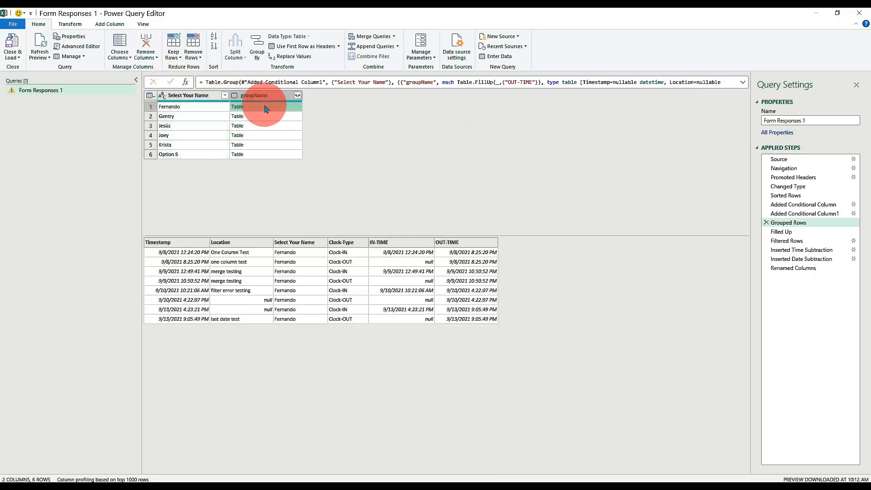
click(402, 255)
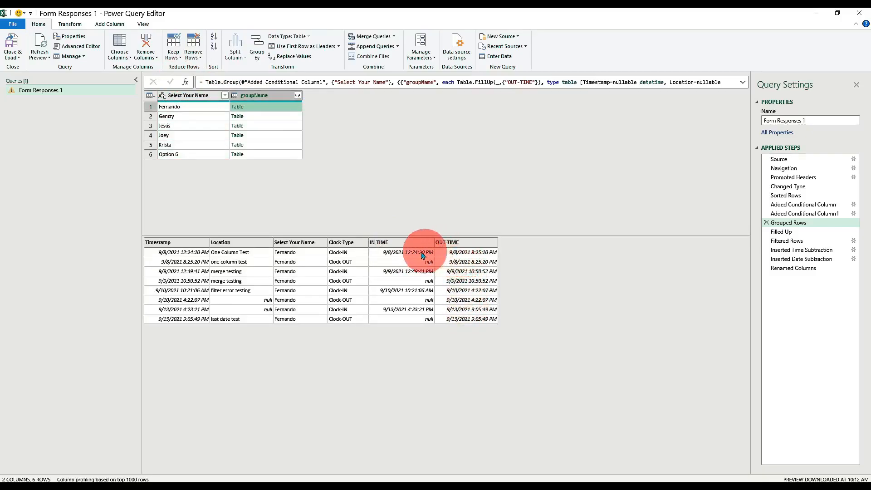
click(767, 232)
click(484, 268)
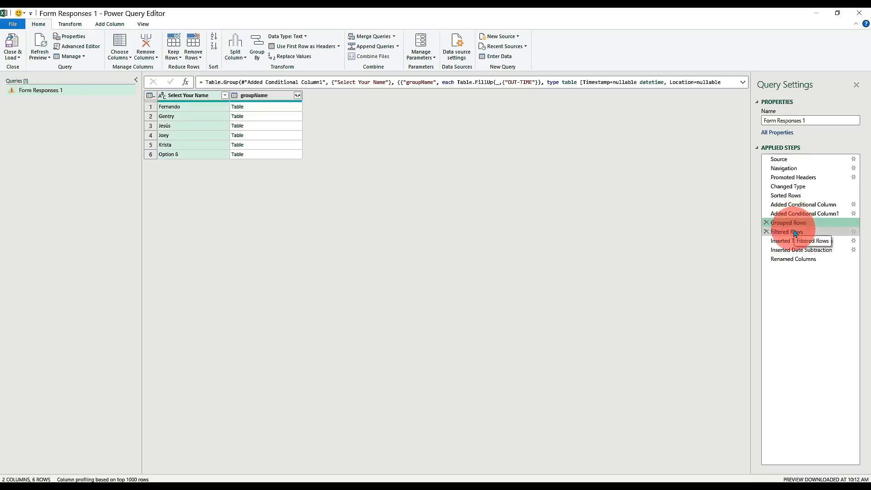
After the Grouped Rows step, expand groupName with every column except Select Your Name, without the original column name as prefix
click(796, 232)
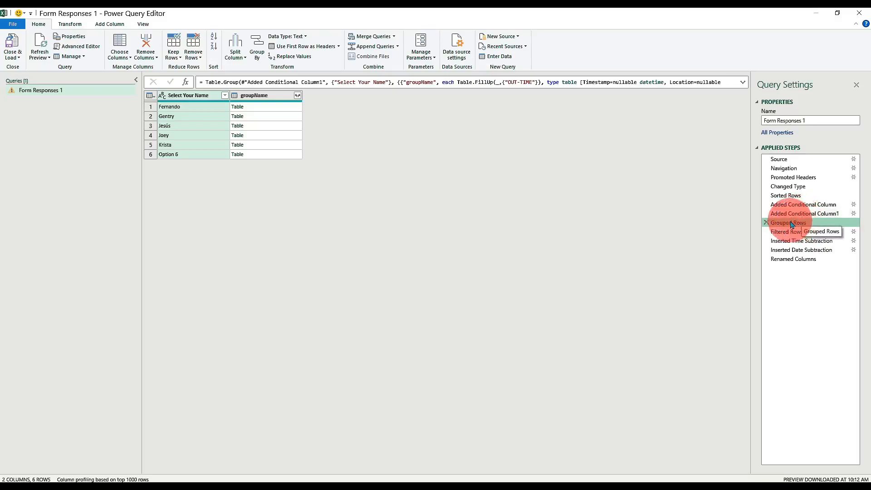
click(298, 96)
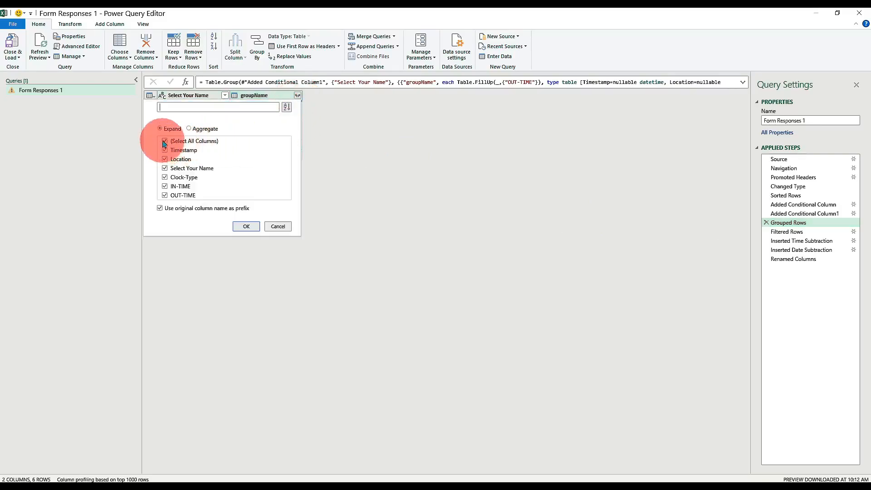
click(165, 168)
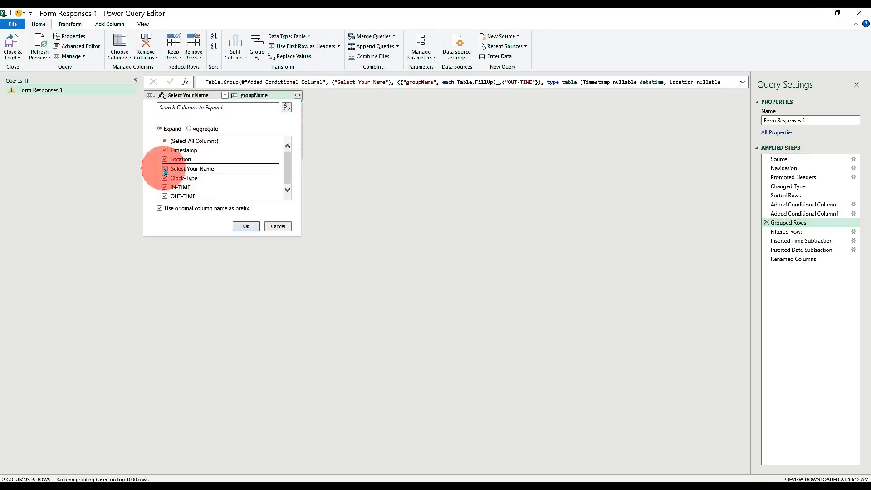
click(160, 210)
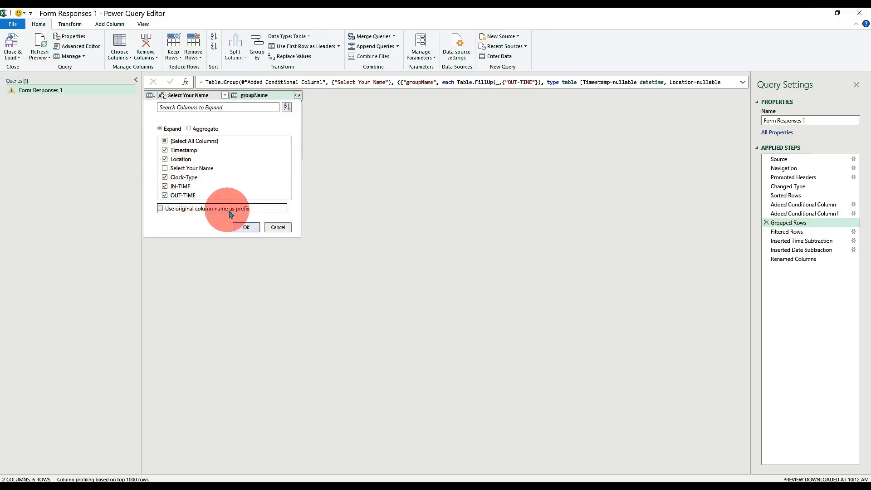
click(246, 228)
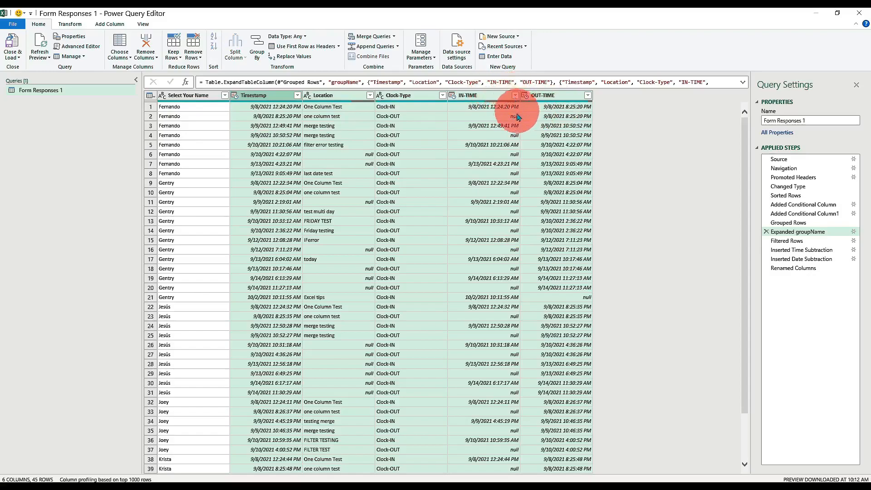
Review the output of the Filtered Rows, Inserted Time Subtraction, Inserted Date Subtraction and Renamed Columns steps
click(799, 242)
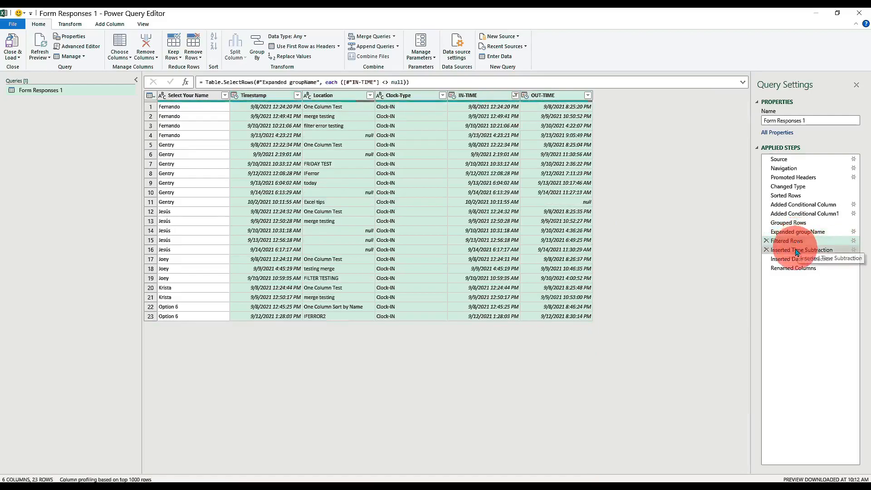
click(798, 250)
click(798, 259)
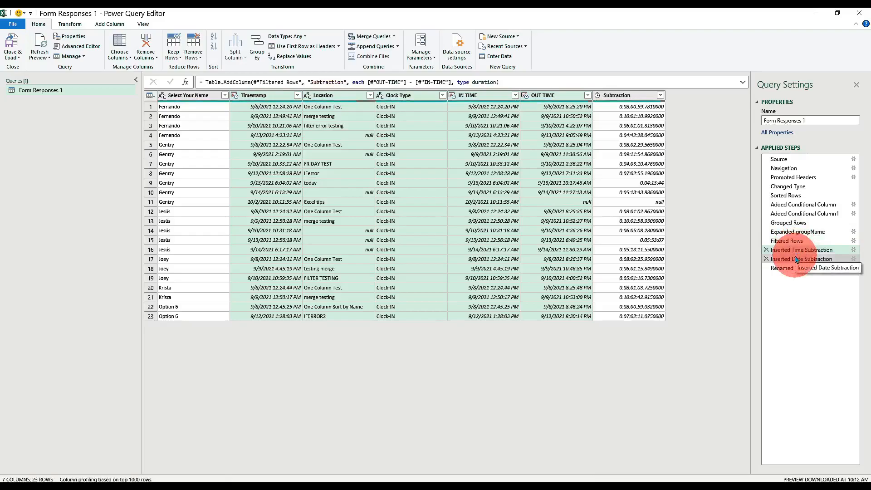
click(785, 267)
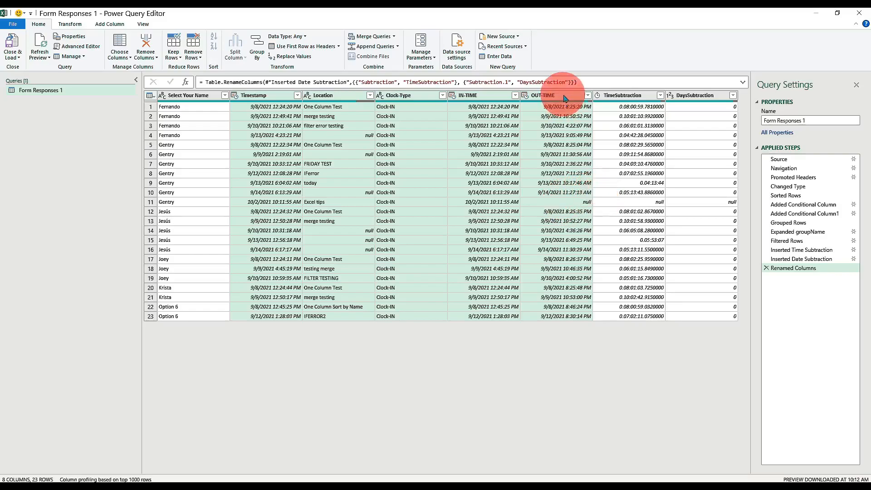
Change the data type of the IN-TIME and OUT-TIME columns to Time after the Renamed Columns step
click(494, 99)
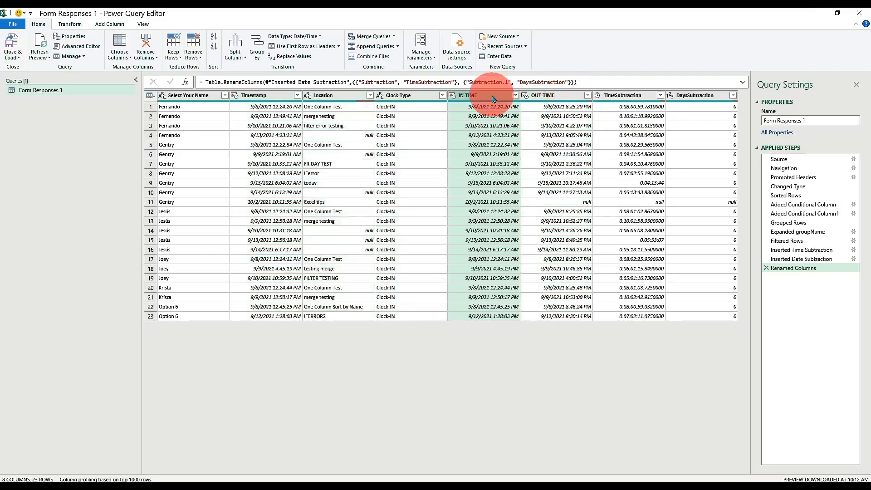
click(454, 100)
click(476, 180)
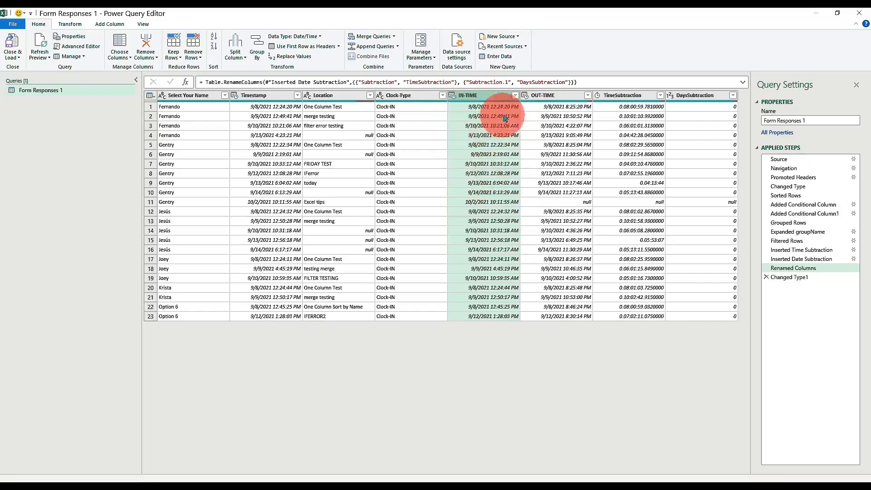
click(526, 96)
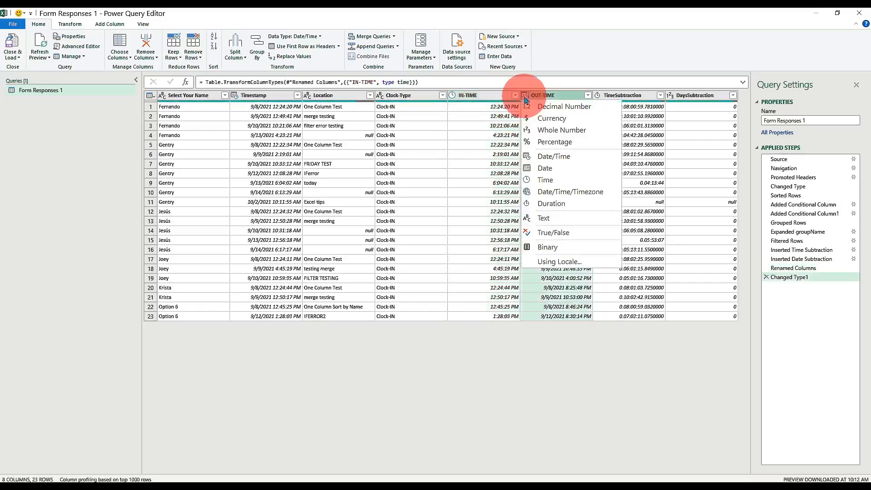
click(540, 180)
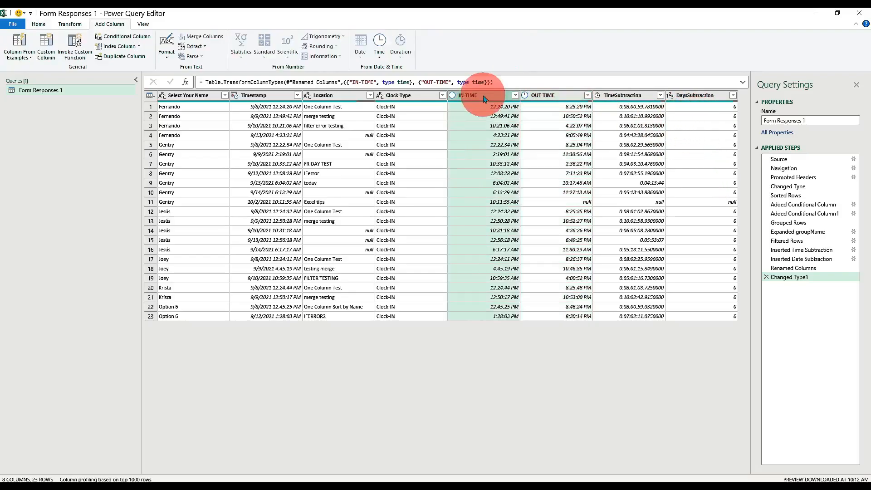
Add a Start of Week column derived from Timestamp and set its data type to Date
click(258, 97)
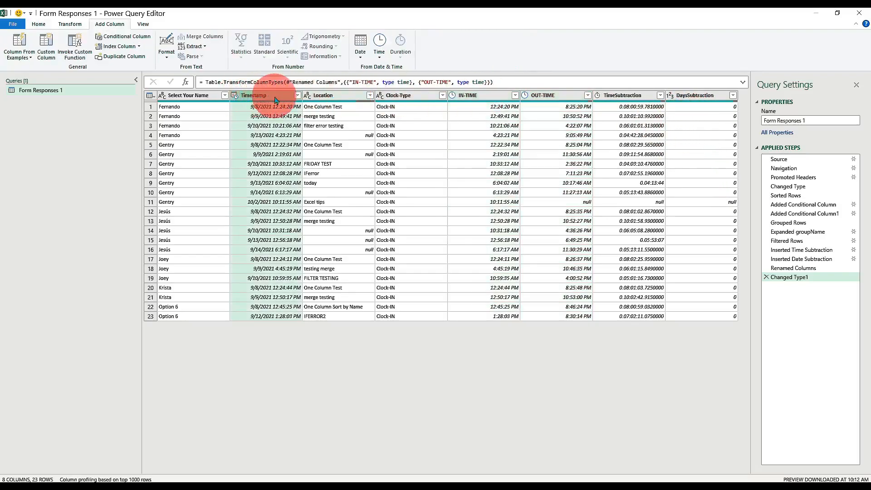
click(363, 59)
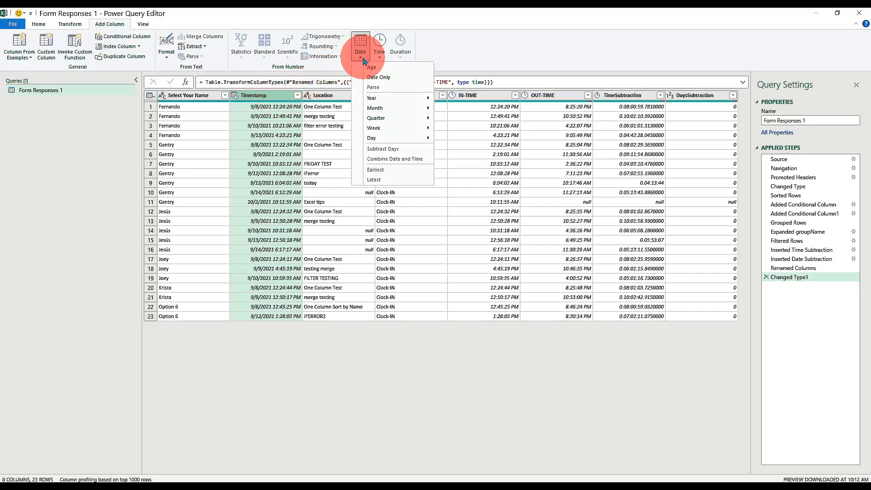
mouse_move(379, 98)
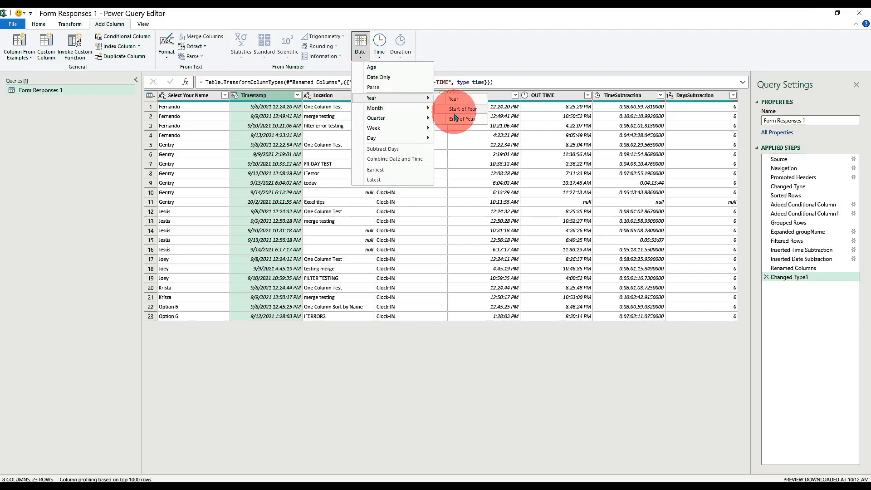
mouse_move(422, 110)
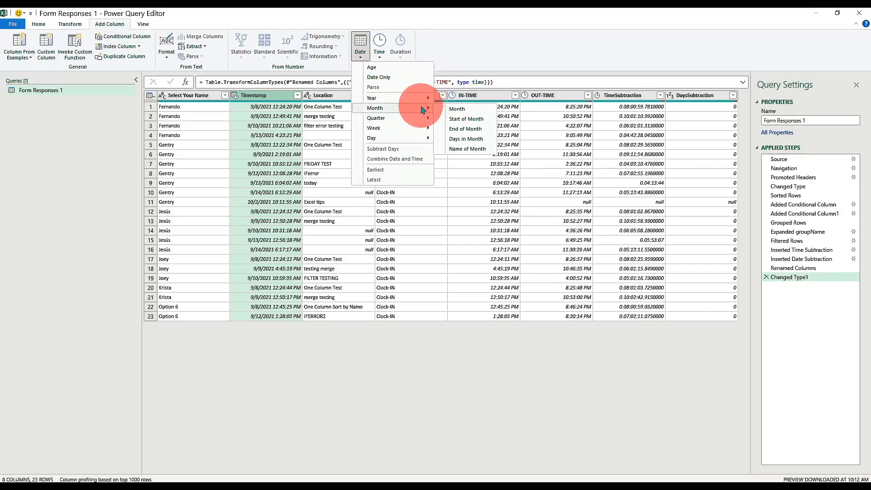
mouse_move(418, 132)
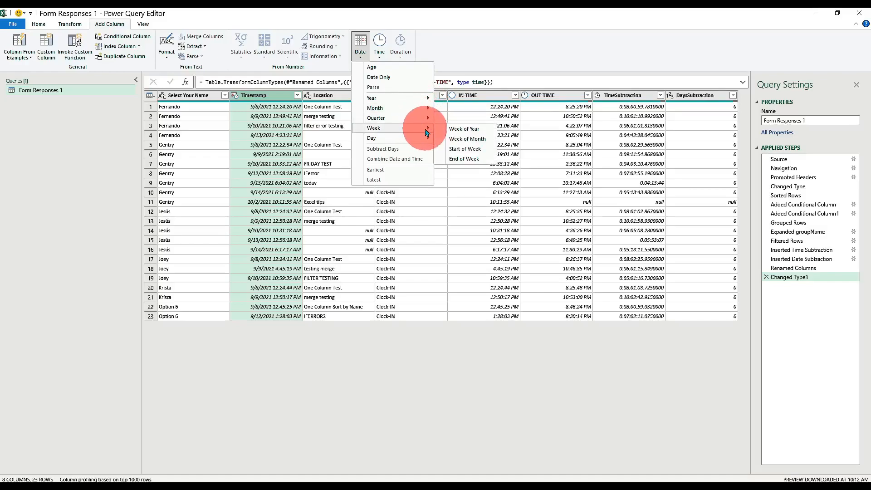
click(457, 151)
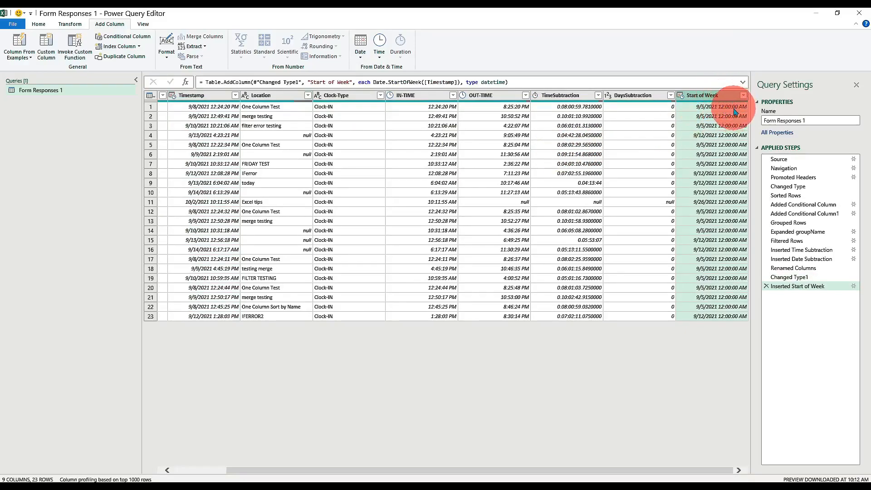
click(681, 95)
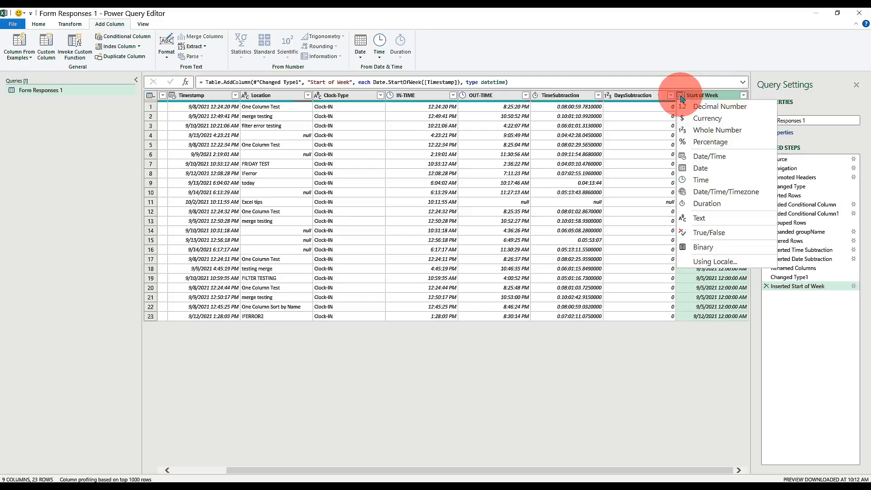
click(701, 168)
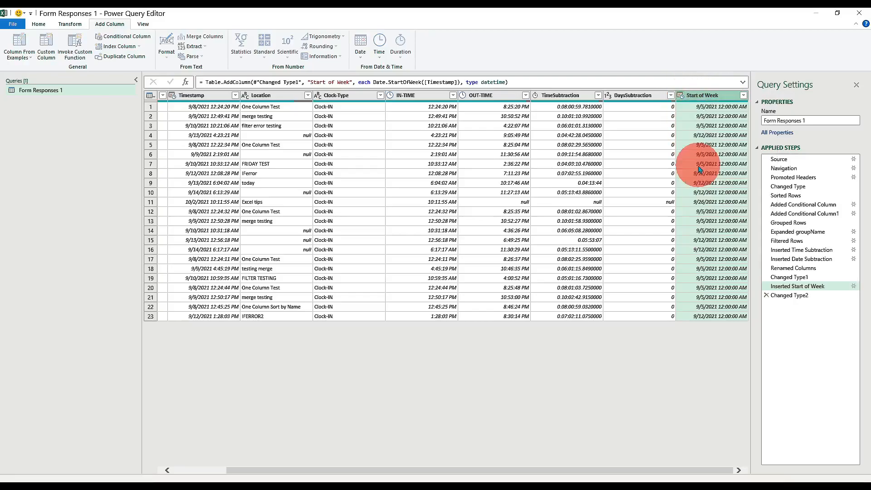
Remove the DaysSubtraction column and rename the Select Your Name column to Name
click(634, 97)
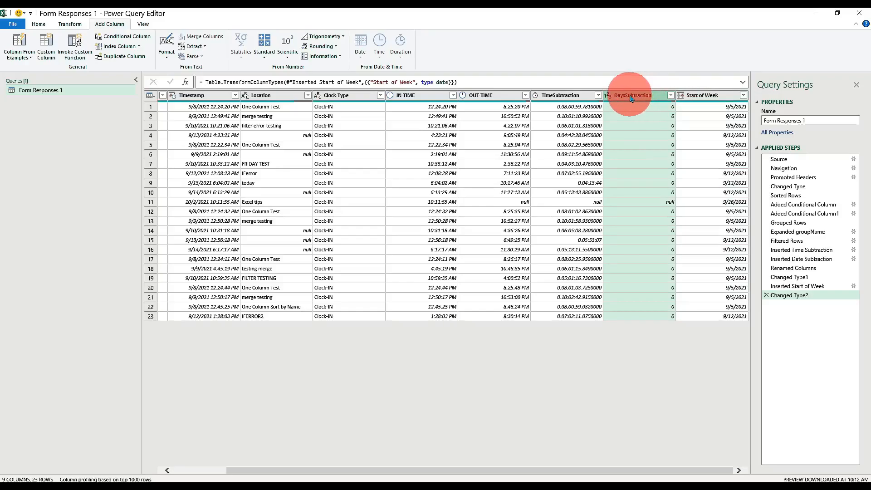
right_click(633, 99)
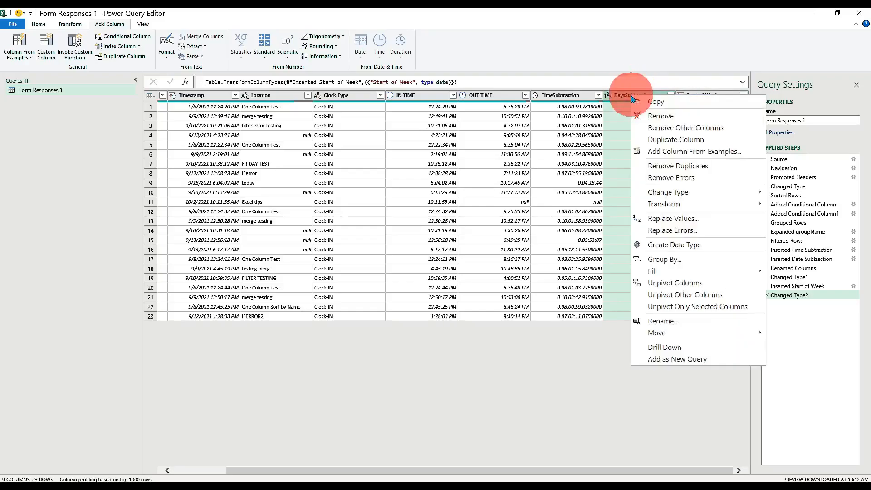
click(655, 118)
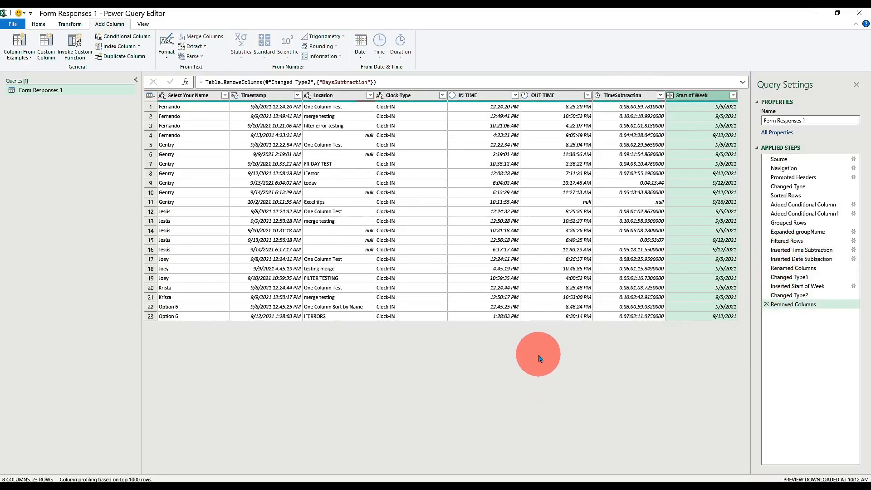
double_click(193, 96)
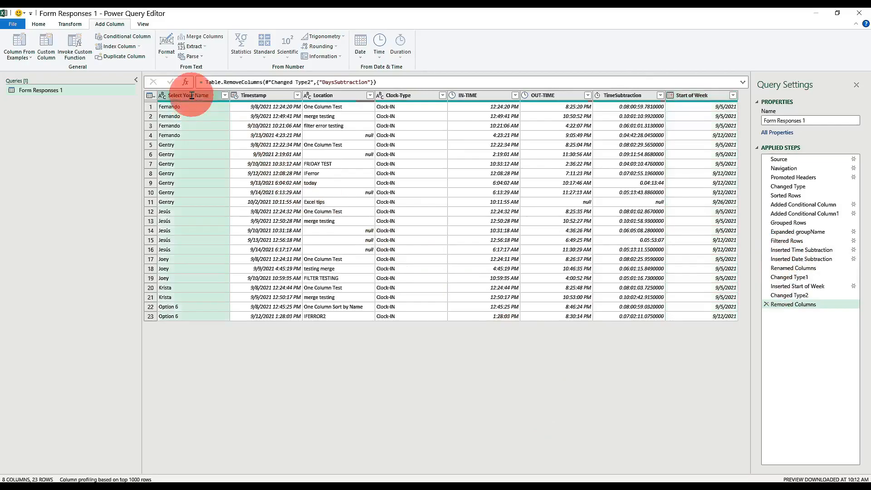
text(Name)
key(Return)
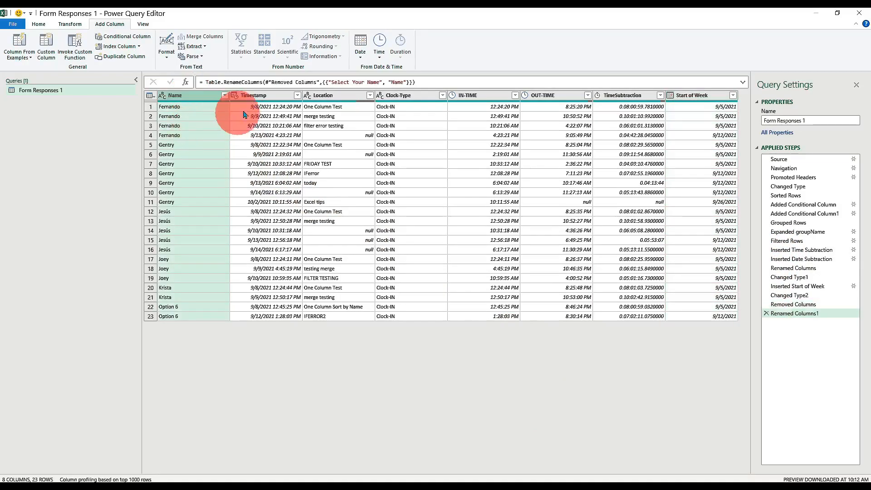
Remove the Timestamp and Clock-Type columns together from the query
click(268, 99)
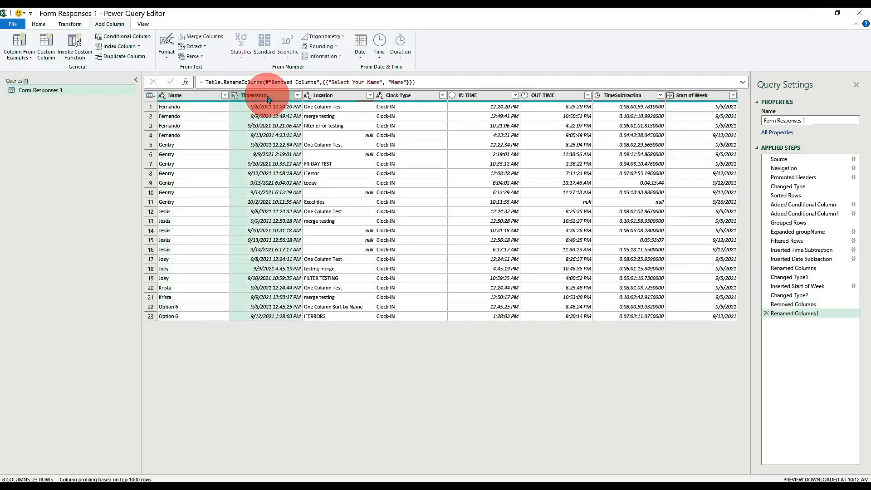
ctrl+click(417, 97)
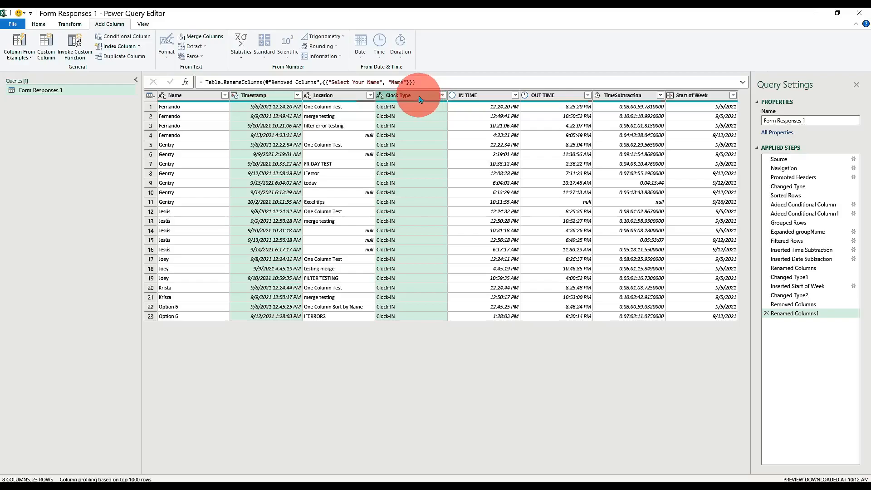
right_click(420, 99)
click(426, 114)
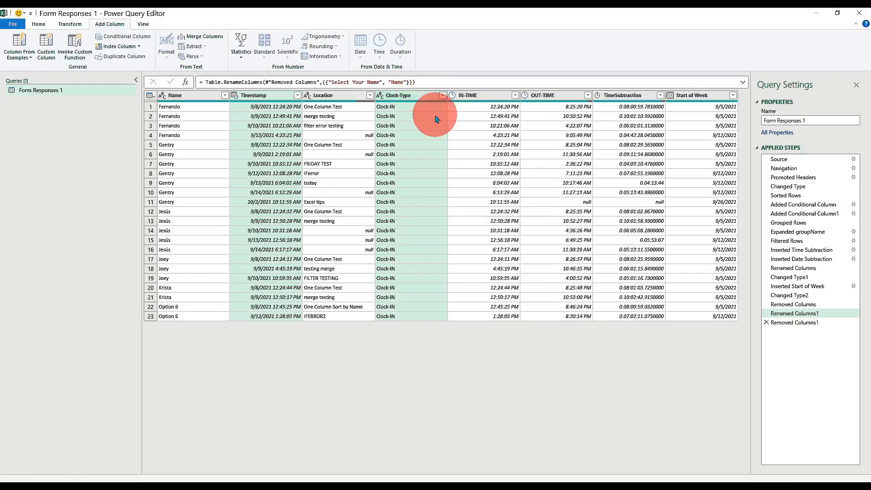
Close the Power Query Editor and load the cleaned Form Responses 1 query into the Excel worksheet
click(478, 96)
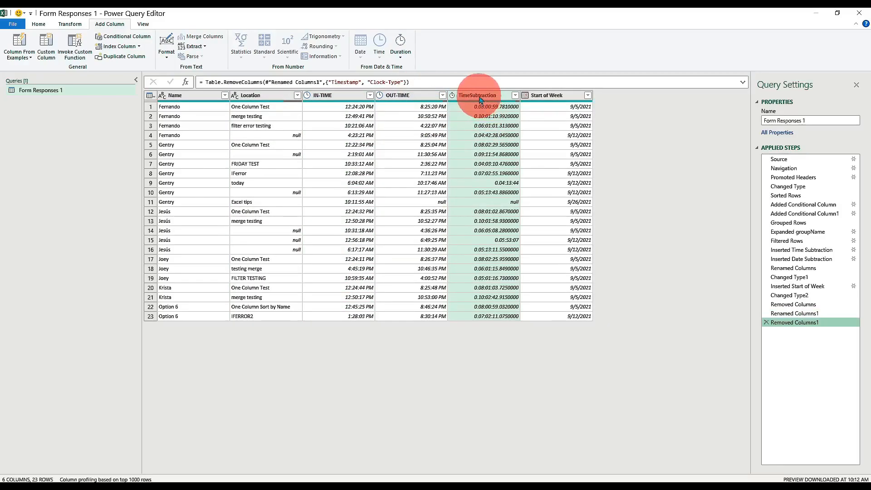
click(39, 23)
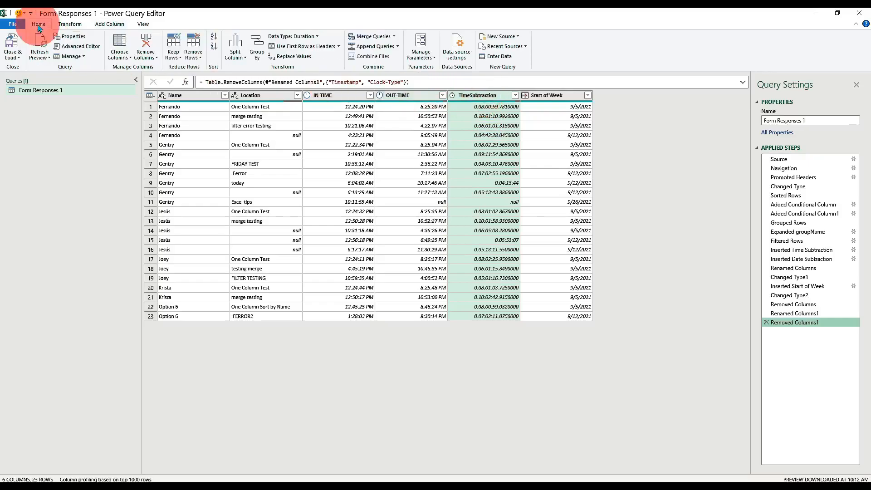
click(19, 57)
click(25, 67)
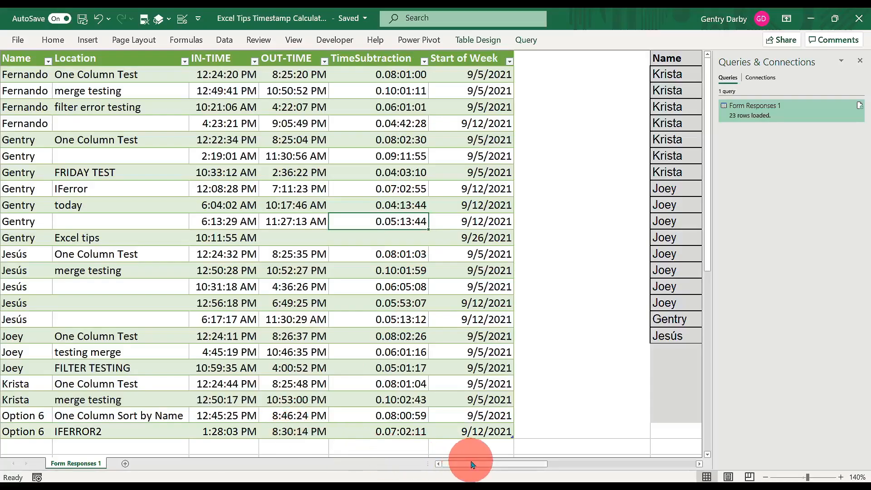
drag(470, 468, 435, 464)
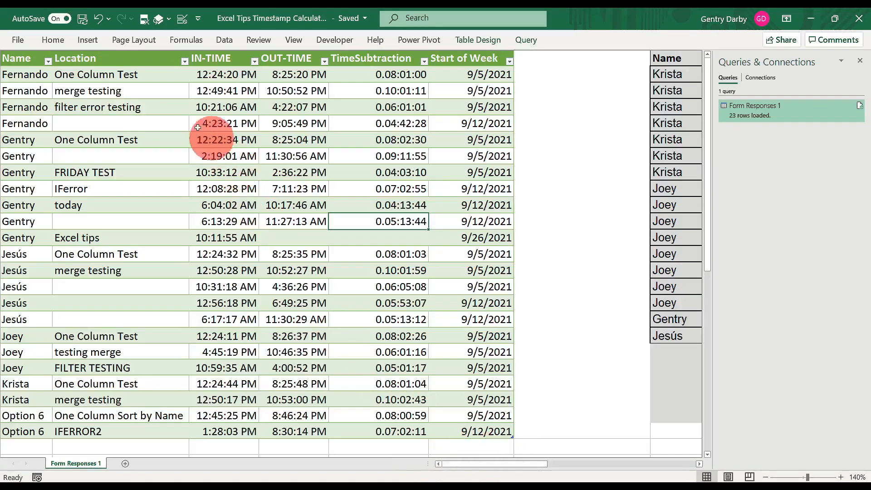